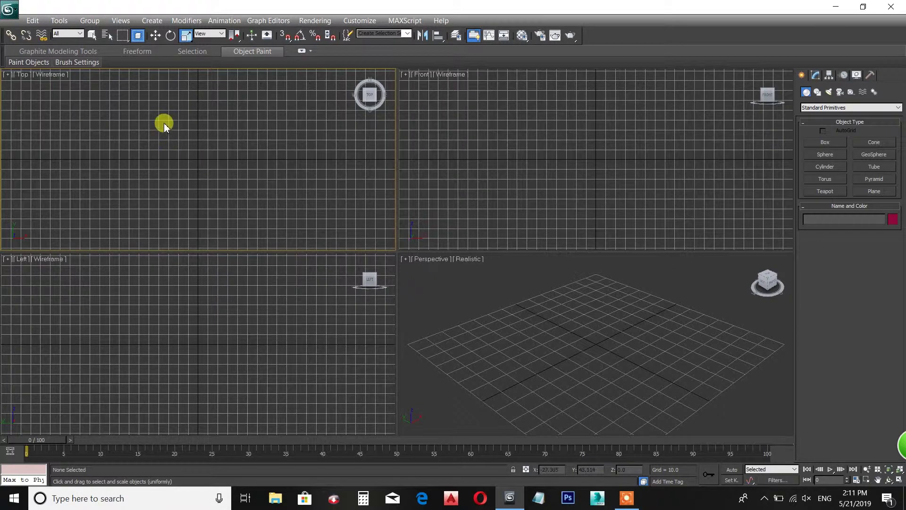
Activate the Front, Perspective, Left and Top viewports in turn, then bring up the view-type menu with V
{"action": "left_click", "coordinate": [557, 162]}
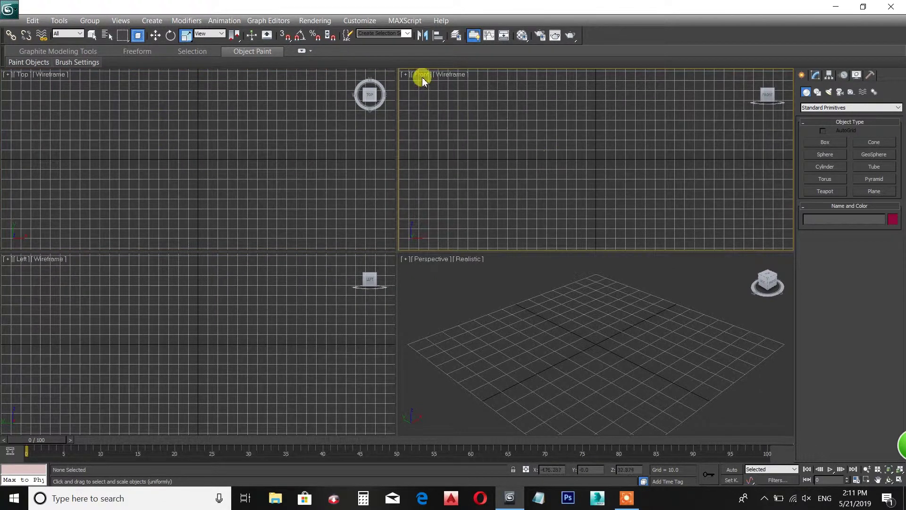
{"action": "left_click", "coordinate": [455, 267]}
{"action": "left_click", "coordinate": [124, 291]}
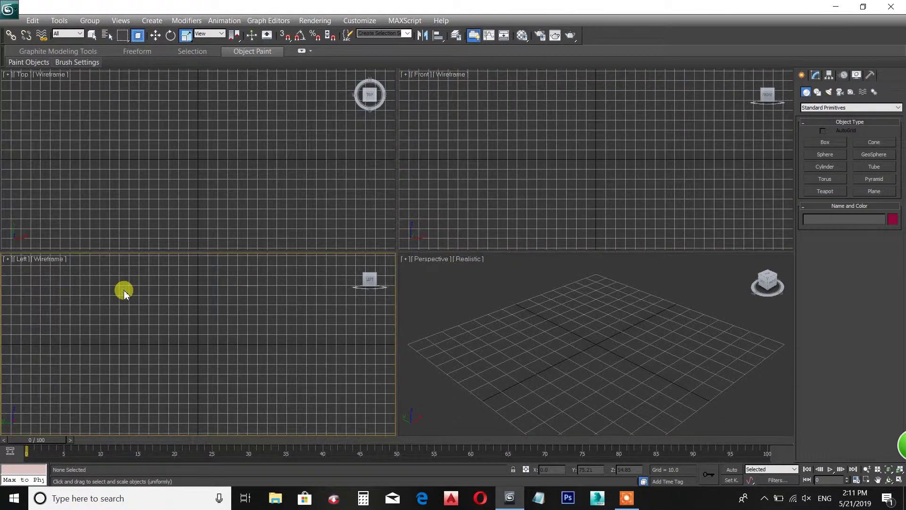
{"action": "left_click", "coordinate": [127, 224]}
{"action": "left_click", "coordinate": [452, 202]}
{"action": "left_click", "coordinate": [470, 295]}
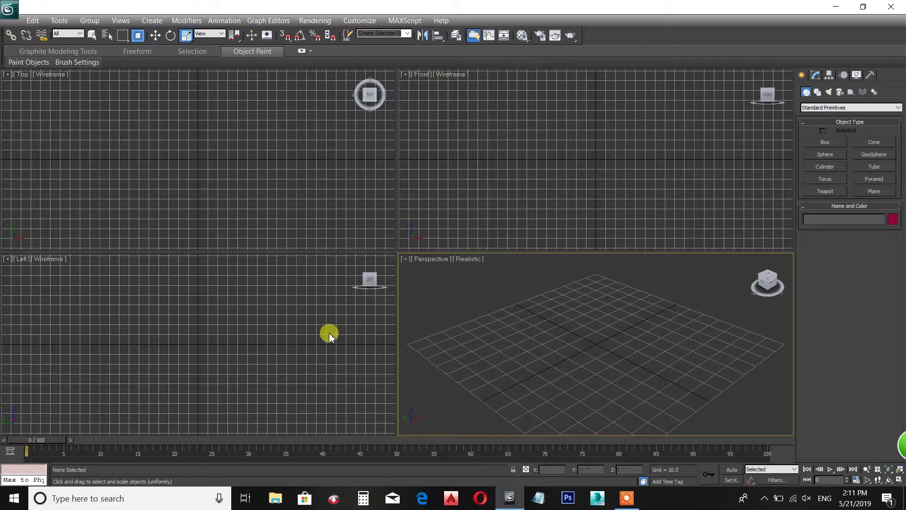
{"action": "left_click", "coordinate": [328, 330]}
{"action": "left_click", "coordinate": [317, 221]}
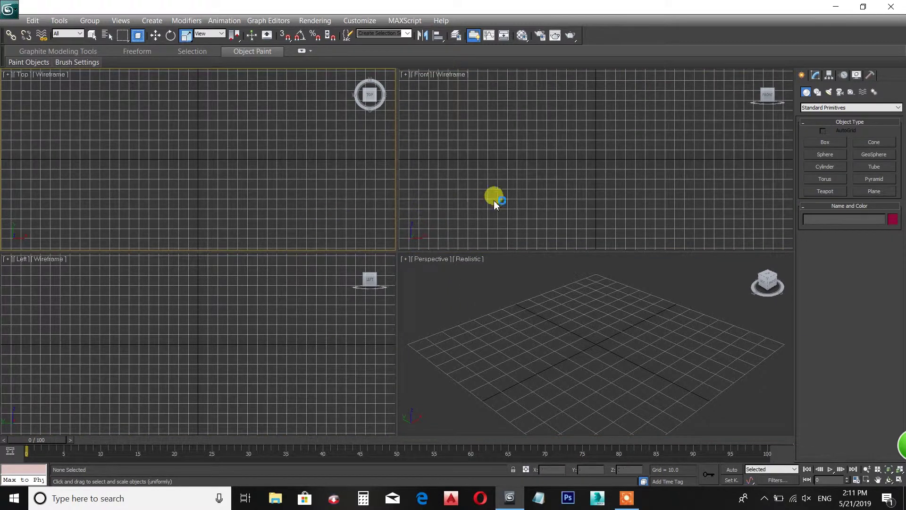
{"action": "left_click", "coordinate": [493, 198]}
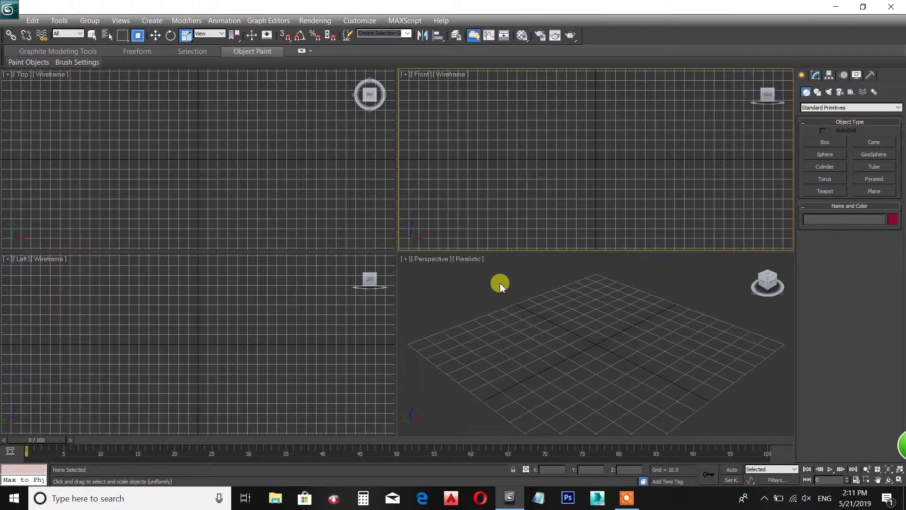
{"action": "key", "text": "v"}
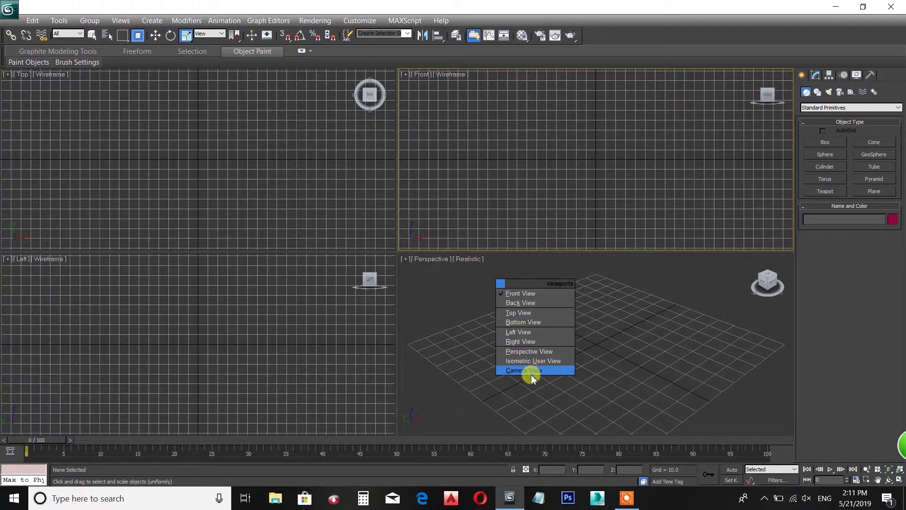
Dismiss the viewports quad menu by clicking in the Perspective viewport
{"action": "left_click", "coordinate": [617, 310]}
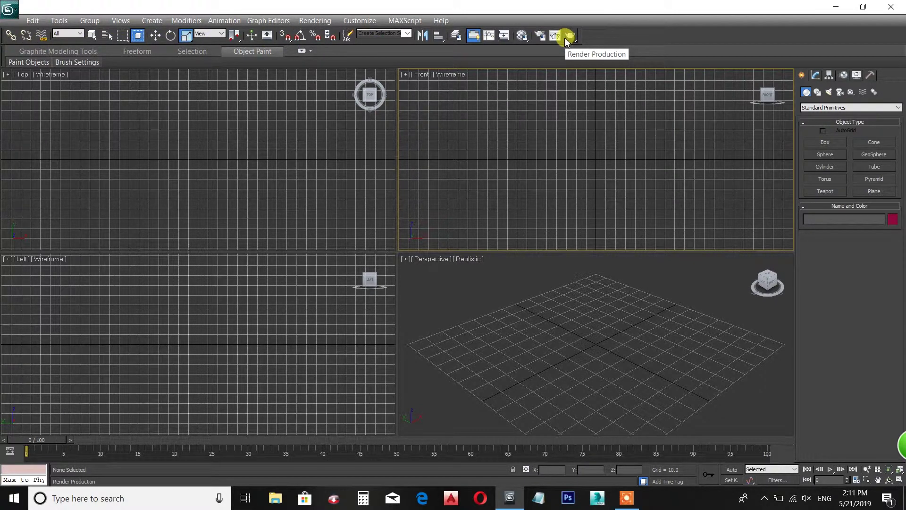
Switch through Move (W), Rotate (E) and Scale (R) modes, ending with the Top viewport active
{"action": "left_click", "coordinate": [158, 39]}
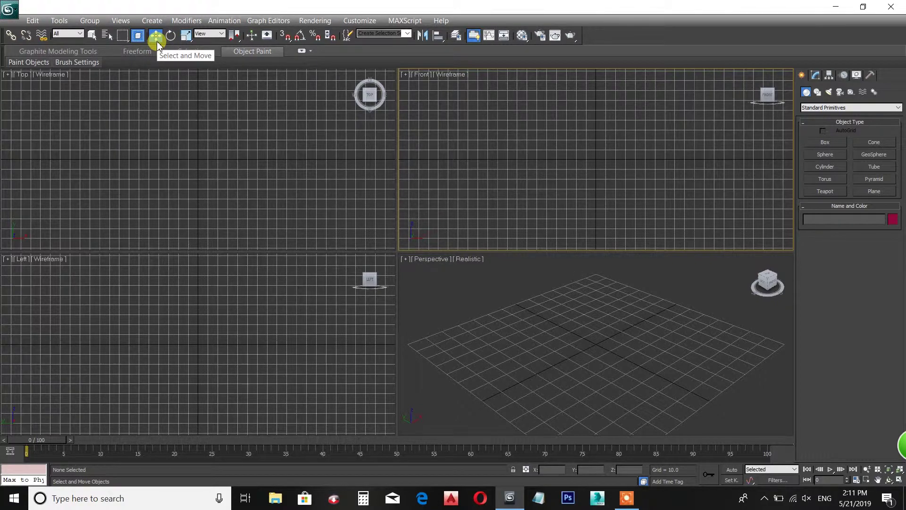
{"action": "key", "text": "w"}
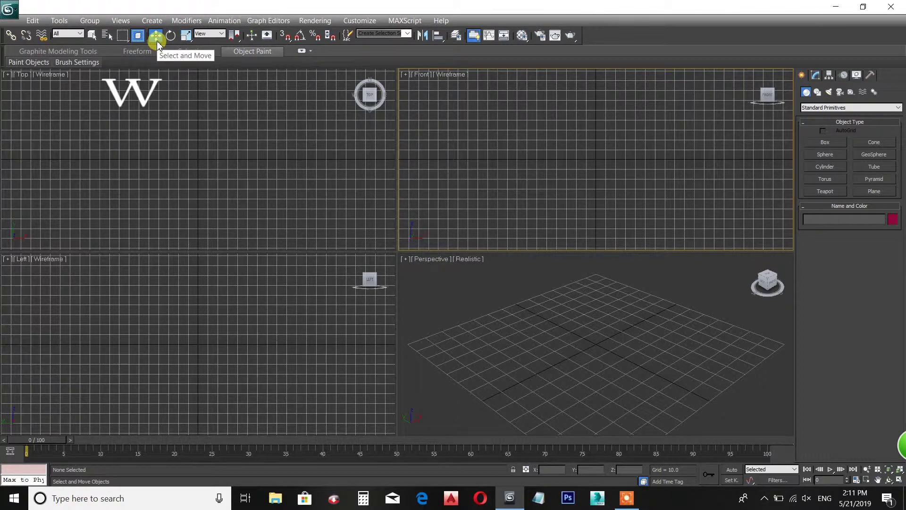
{"action": "left_click", "coordinate": [156, 37]}
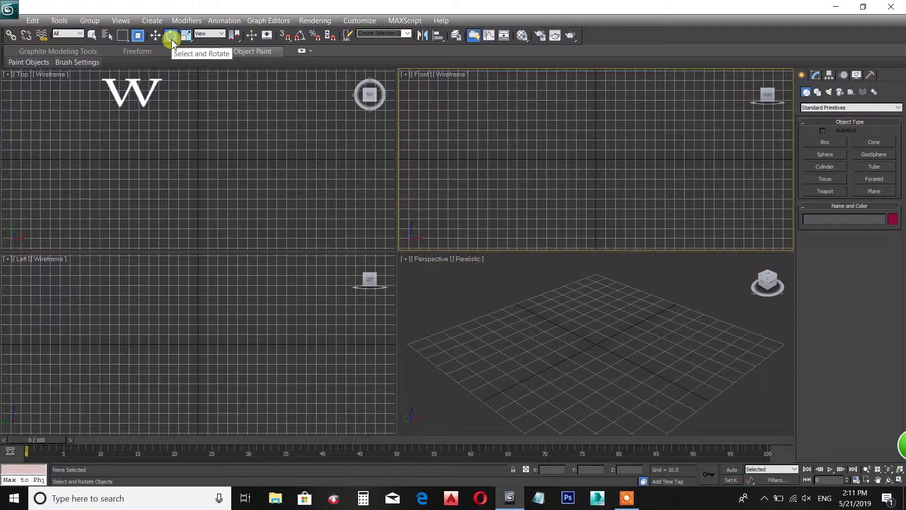
{"action": "key", "text": "e"}
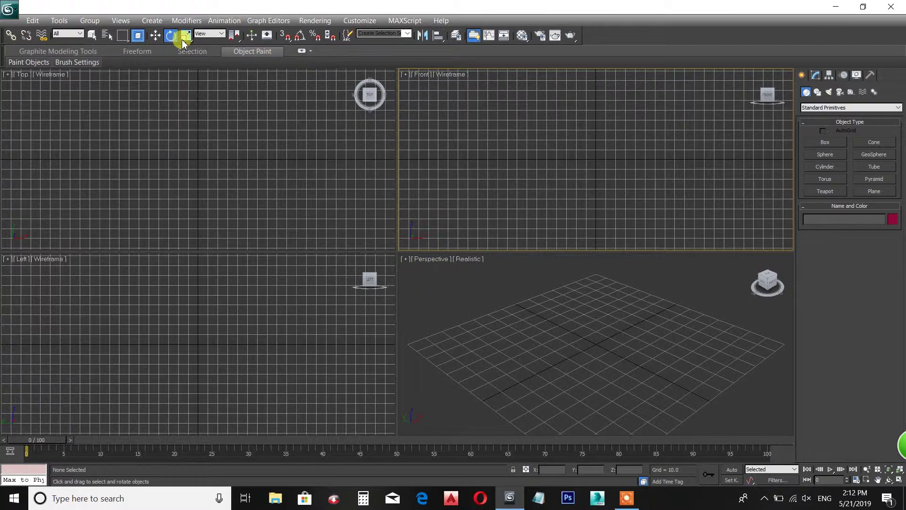
{"action": "key", "text": "r"}
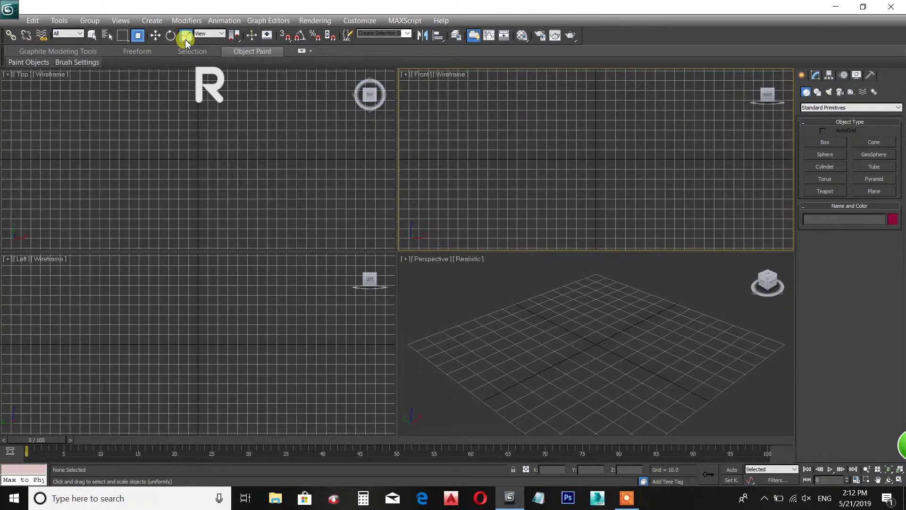
{"action": "left_click", "coordinate": [209, 105]}
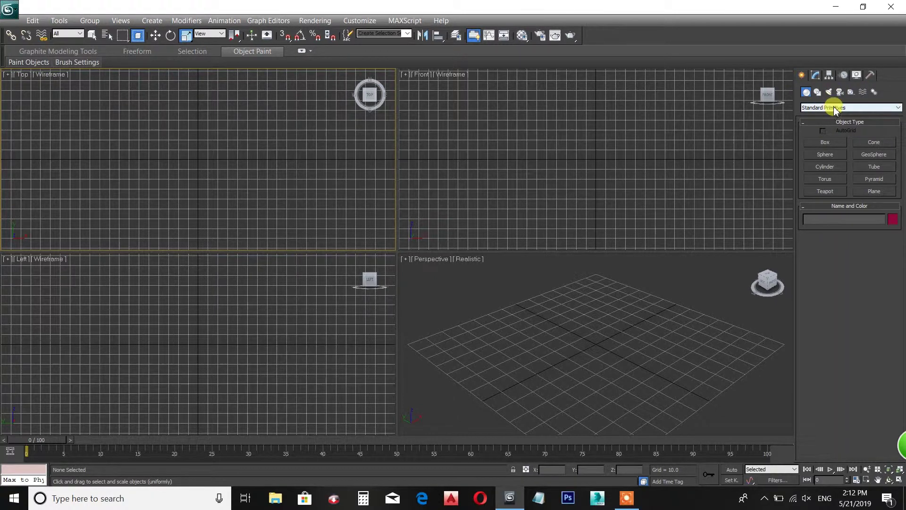
Drag out a new box on the grid in the Perspective viewport
{"action": "left_click", "coordinate": [825, 142]}
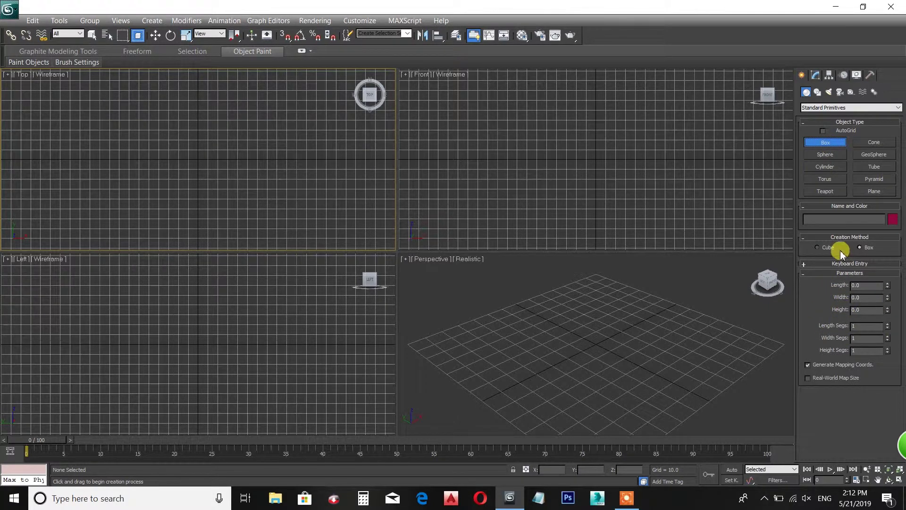
{"action": "left_click", "coordinate": [490, 363]}
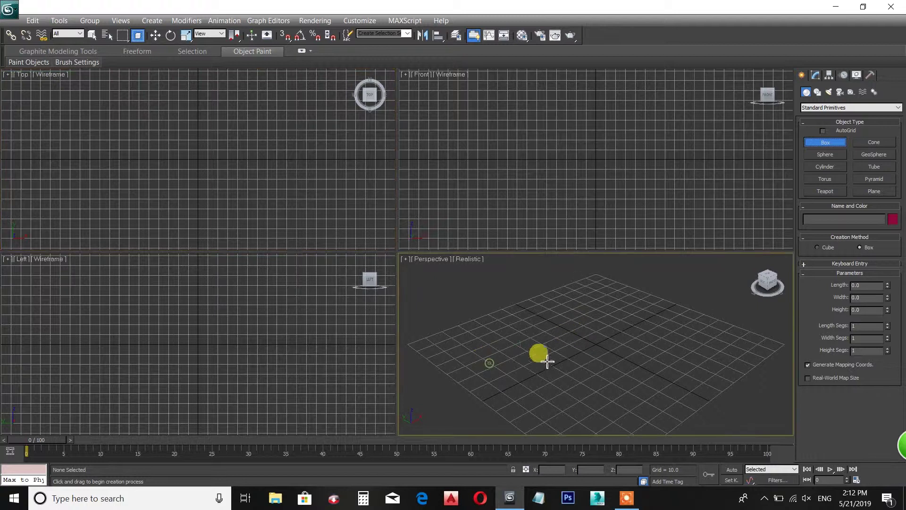
{"action": "left_click_drag", "start_coordinate": [546, 362], "coordinate": [687, 347]}
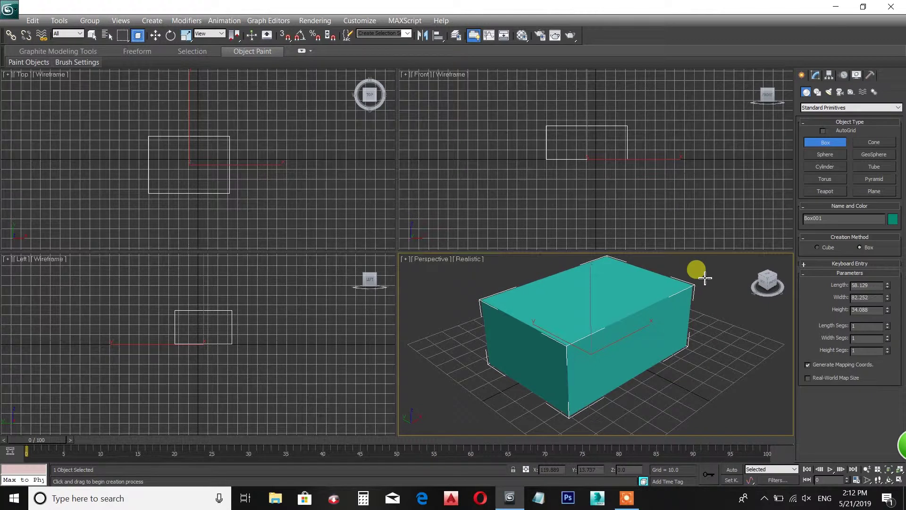
{"action": "middle_click_drag", "start_coordinate": [664, 301], "coordinate": [660, 314]}
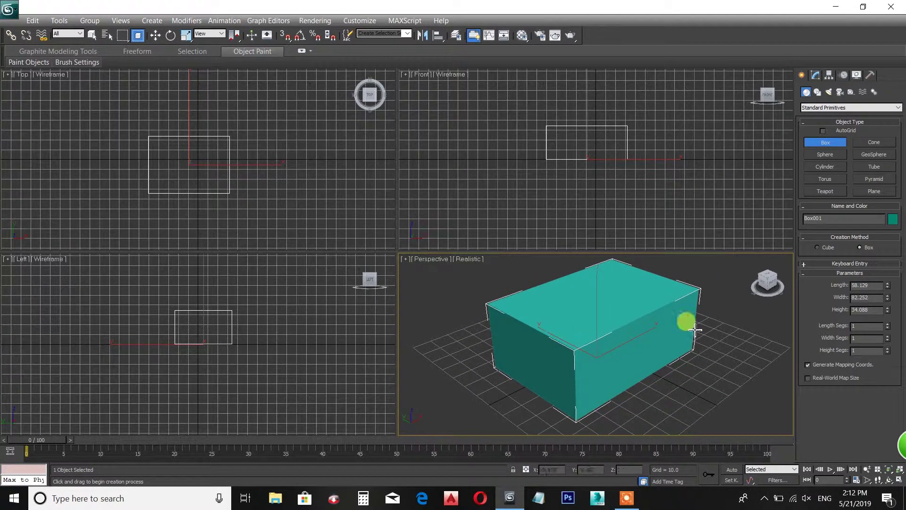
Set the box to length 80, width 100 and height 30
{"action": "left_click_drag", "start_coordinate": [888, 287], "coordinate": [820, 299]}
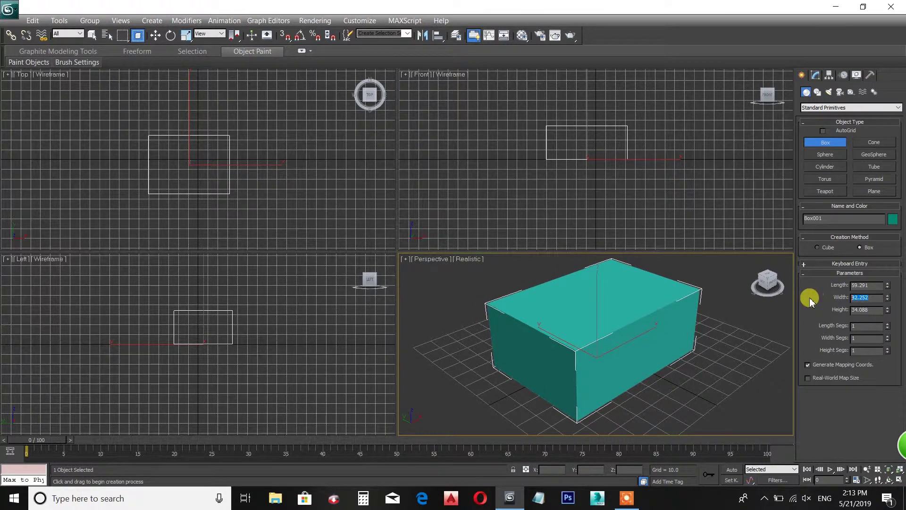
{"action": "key", "text": "Return"}
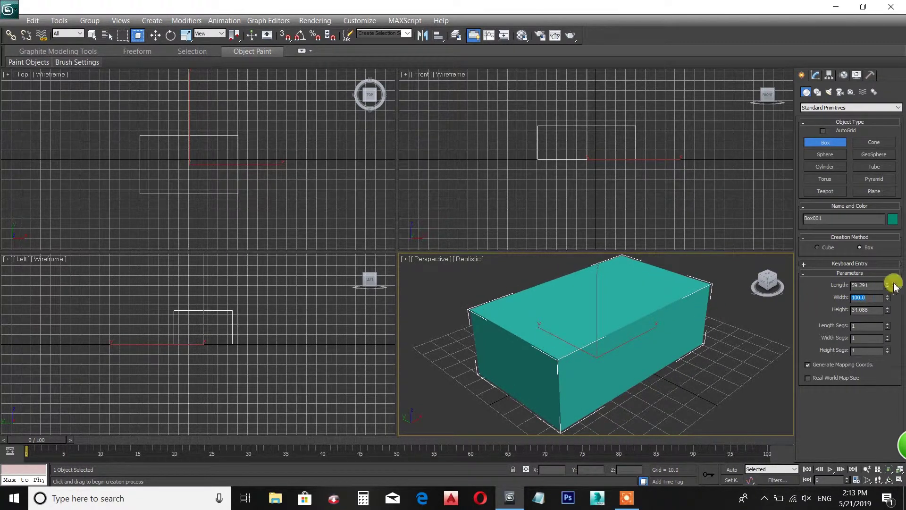
{"action": "left_click_drag", "start_coordinate": [877, 285], "coordinate": [804, 291]}
{"action": "type", "text": "80"}
{"action": "key", "text": "Return"}
{"action": "left_click_drag", "start_coordinate": [875, 310], "coordinate": [755, 304]}
{"action": "type", "text": "30"}
{"action": "key", "text": "Return"}
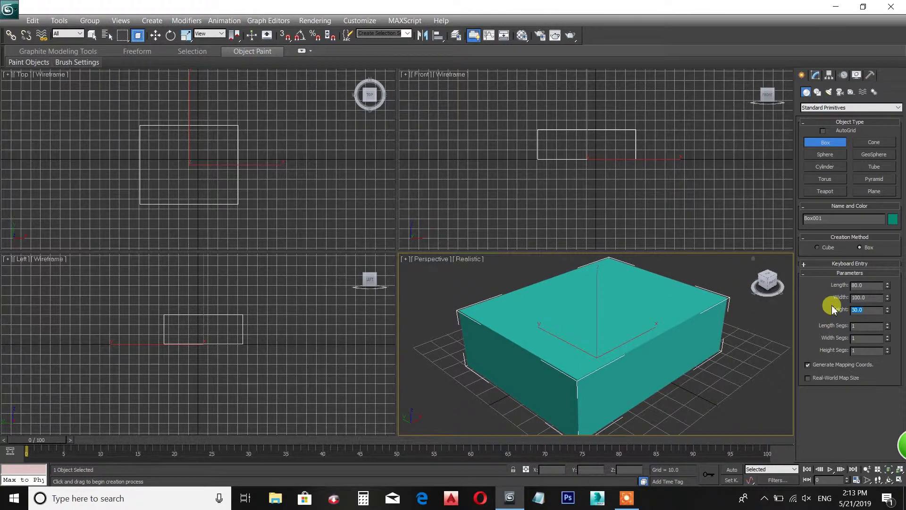
{"action": "middle_click_drag", "start_coordinate": [651, 297], "coordinate": [631, 292]}
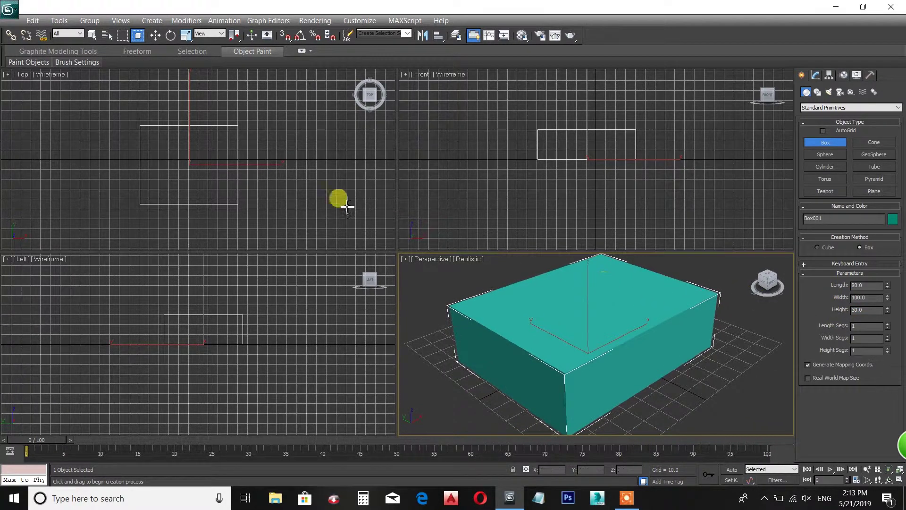
Slide Box001 along the X, Y and Z axes with the Move gizmo, then delete it
{"action": "left_click", "coordinate": [157, 37]}
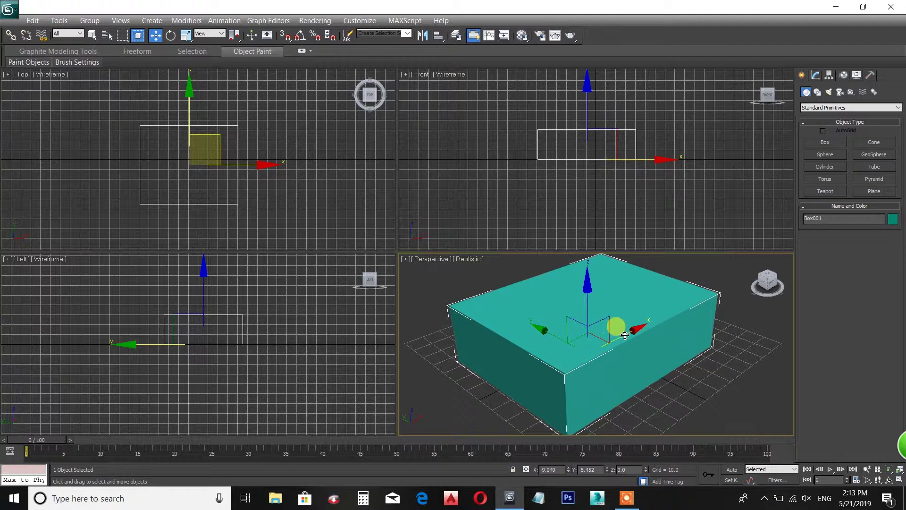
{"action": "left_click_drag", "start_coordinate": [625, 335], "coordinate": [666, 320]}
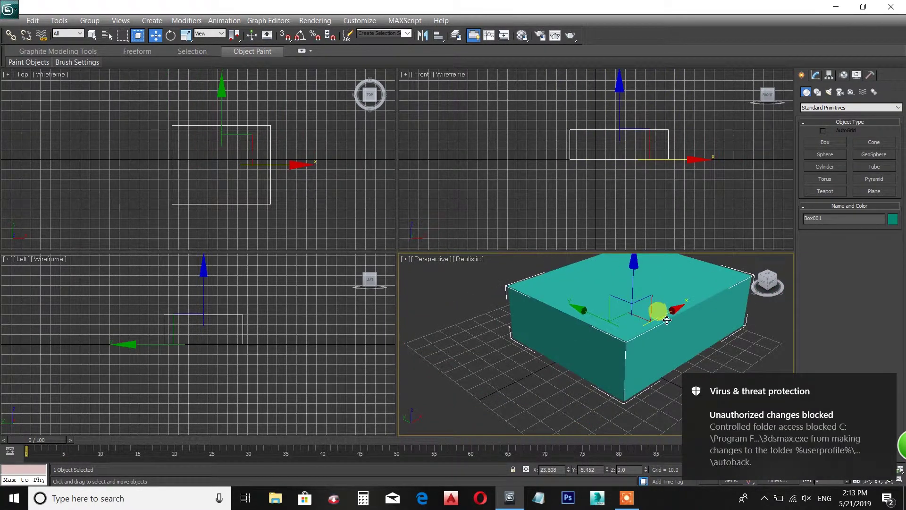
{"action": "left_click", "coordinate": [882, 379]}
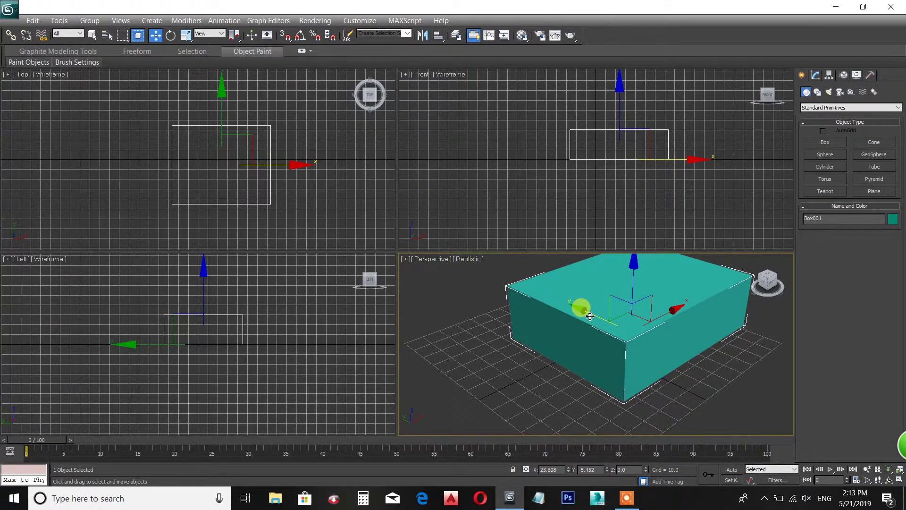
{"action": "mouse_move", "coordinate": [590, 316]}
{"action": "left_mouse_down"}
{"action": "mouse_move", "coordinate": [650, 344]}
{"action": "mouse_move", "coordinate": [496, 253]}
{"action": "mouse_move", "coordinate": [623, 344]}
{"action": "mouse_move", "coordinate": [593, 314]}
{"action": "left_mouse_up"}
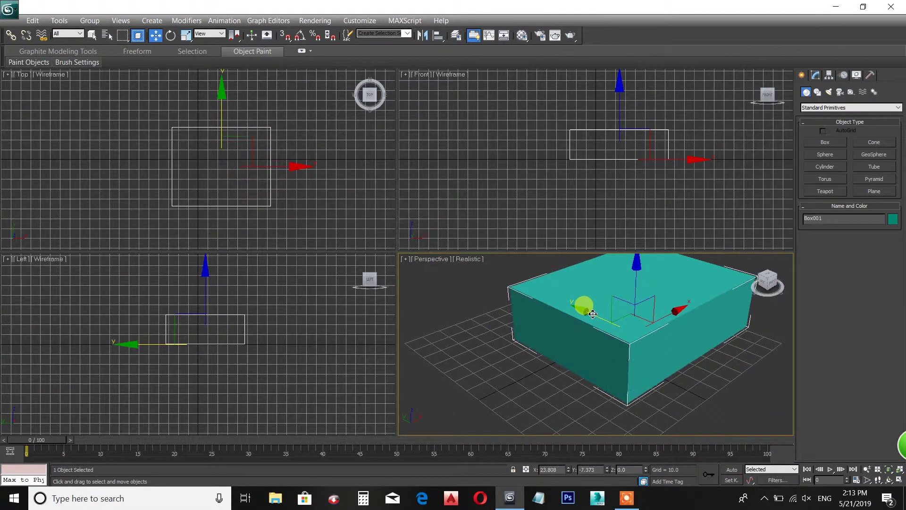
{"action": "mouse_move", "coordinate": [630, 260]}
{"action": "left_mouse_down"}
{"action": "mouse_move", "coordinate": [642, 279]}
{"action": "mouse_move", "coordinate": [654, 267]}
{"action": "mouse_move", "coordinate": [666, 338]}
{"action": "mouse_move", "coordinate": [665, 301]}
{"action": "mouse_move", "coordinate": [561, 342]}
{"action": "mouse_move", "coordinate": [621, 322]}
{"action": "mouse_move", "coordinate": [587, 319]}
{"action": "mouse_move", "coordinate": [607, 326]}
{"action": "mouse_move", "coordinate": [525, 278]}
{"action": "mouse_move", "coordinate": [583, 282]}
{"action": "mouse_move", "coordinate": [578, 307]}
{"action": "mouse_move", "coordinate": [592, 332]}
{"action": "mouse_move", "coordinate": [569, 337]}
{"action": "mouse_move", "coordinate": [591, 295]}
{"action": "mouse_move", "coordinate": [551, 346]}
{"action": "mouse_move", "coordinate": [574, 350]}
{"action": "mouse_move", "coordinate": [574, 341]}
{"action": "left_mouse_up"}
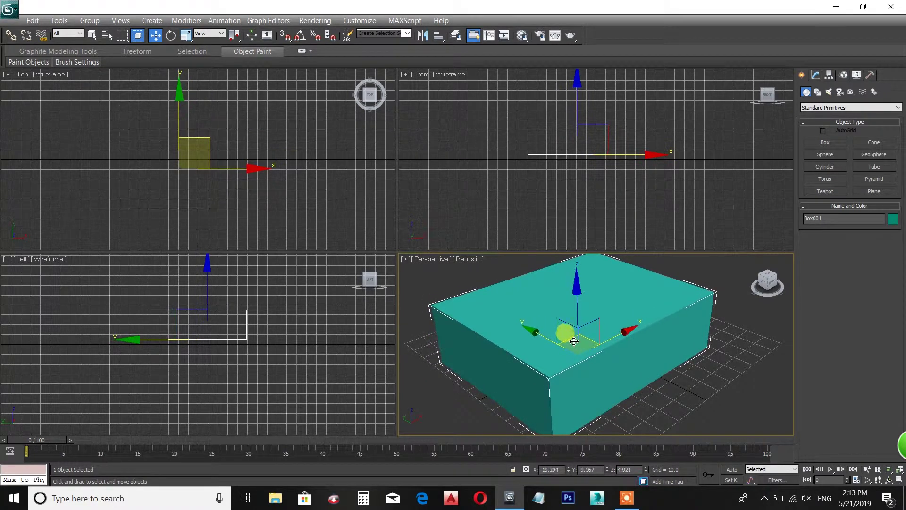
{"action": "mouse_move", "coordinate": [588, 332]}
{"action": "middle_mouse_down"}
{"action": "mouse_move", "coordinate": [599, 338]}
{"action": "mouse_move", "coordinate": [603, 330]}
{"action": "middle_mouse_up"}
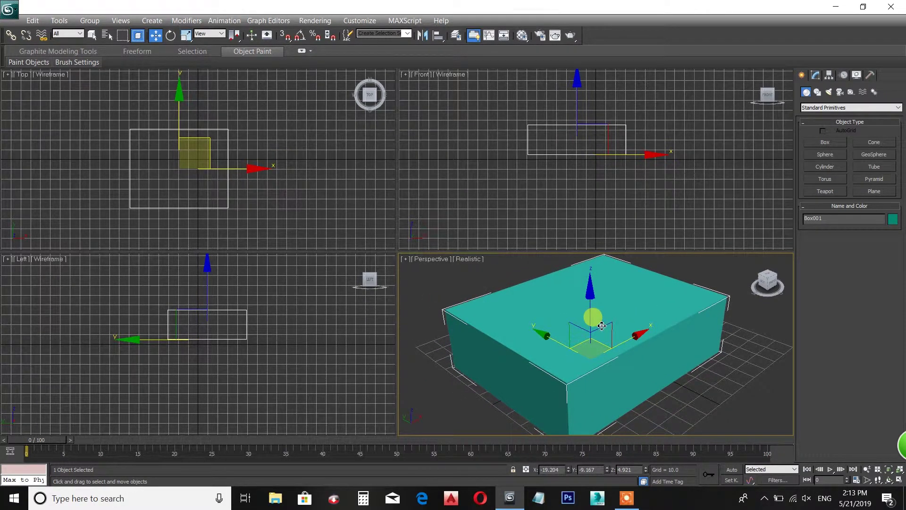
{"action": "key", "text": "Delete"}
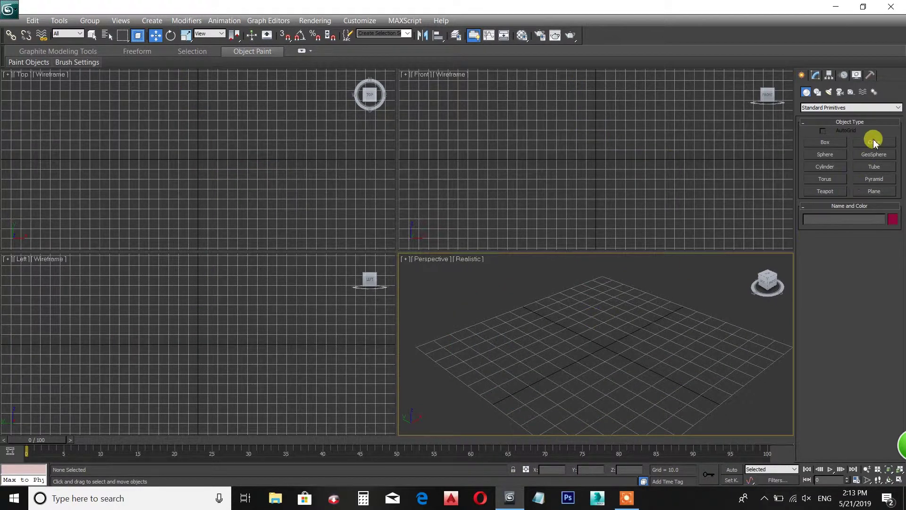
Create a sphere with radius 25 and drop its segments to 4
{"action": "left_click", "coordinate": [825, 155]}
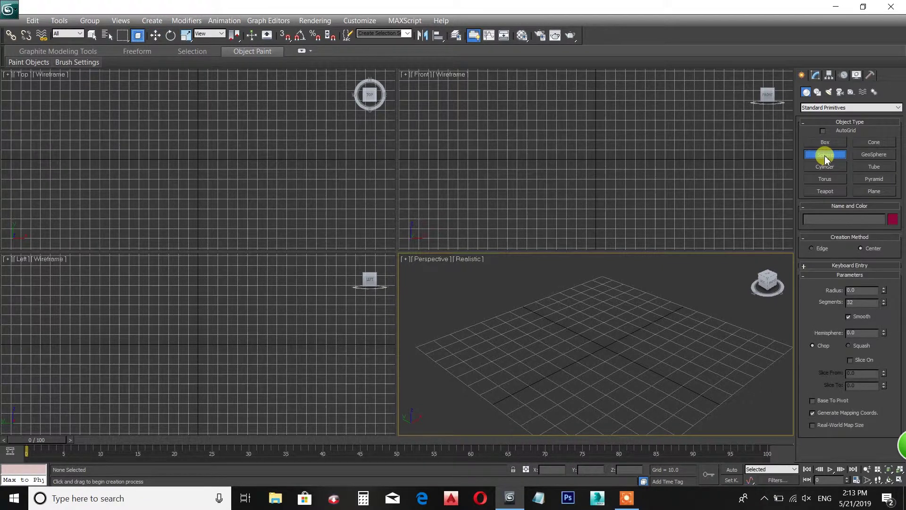
{"action": "left_click_drag", "start_coordinate": [564, 355], "coordinate": [612, 347]}
{"action": "middle_click_drag", "start_coordinate": [612, 346], "coordinate": [603, 340]}
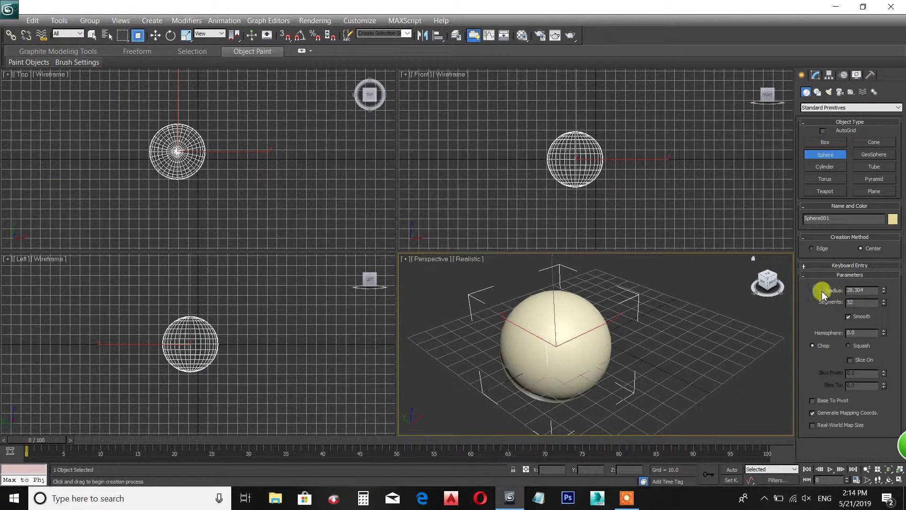
{"action": "double_click", "coordinate": [867, 290]}
{"action": "type", "text": "25"}
{"action": "key", "text": "Return"}
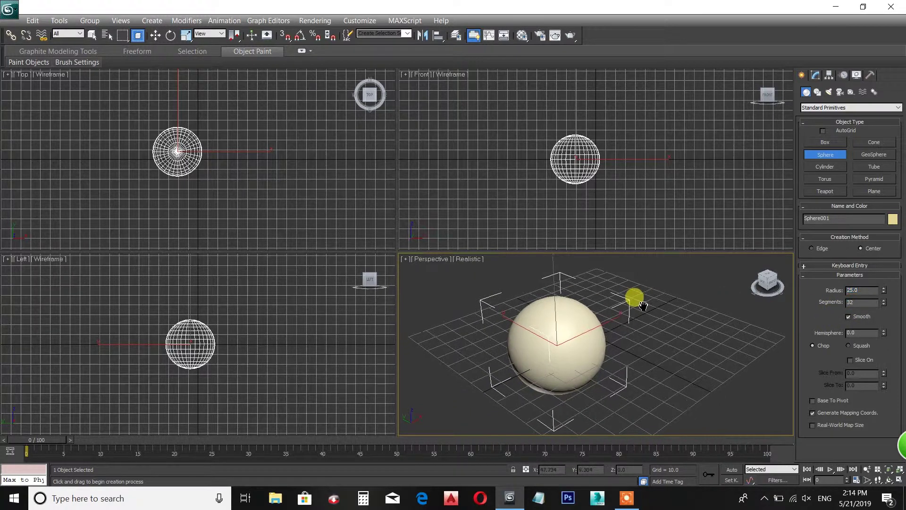
{"action": "left_click_drag", "start_coordinate": [884, 302], "coordinate": [896, 436]}
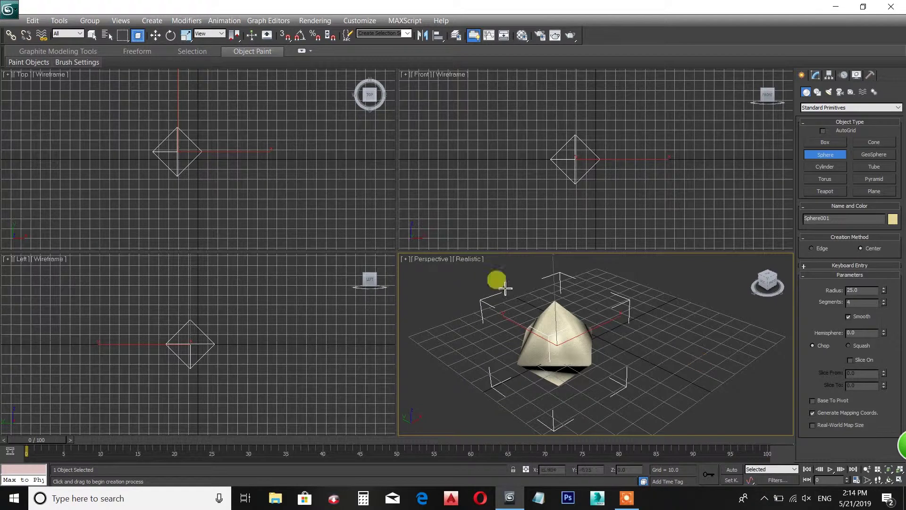
Switch the Perspective viewport to Shaded display
{"action": "left_click", "coordinate": [434, 264]}
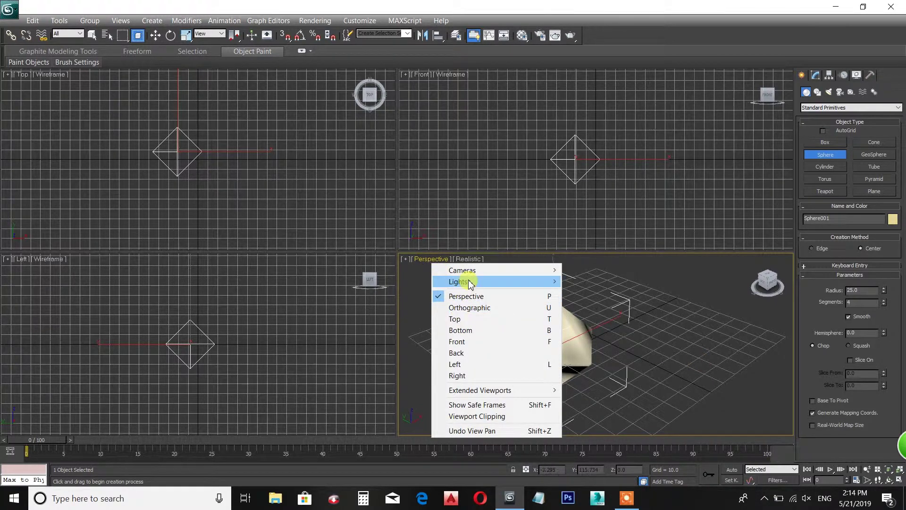
{"action": "left_click", "coordinate": [465, 261]}
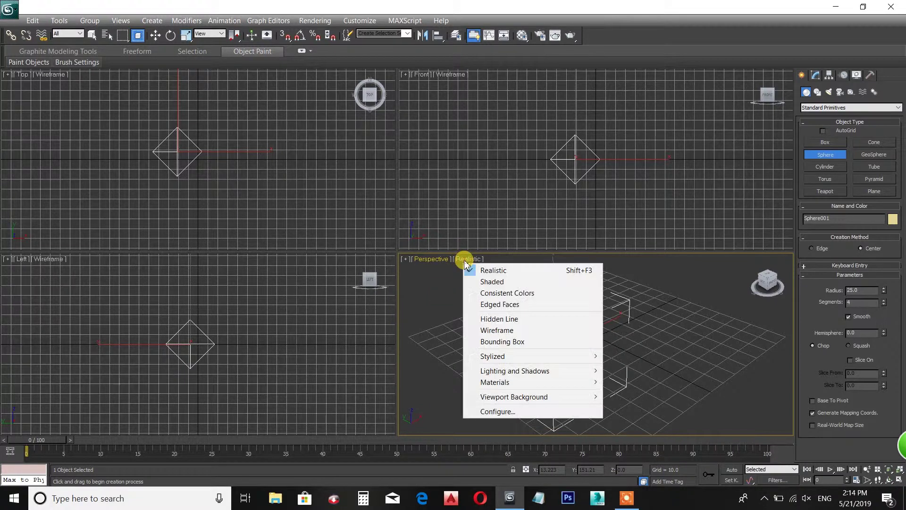
{"action": "left_click", "coordinate": [472, 281]}
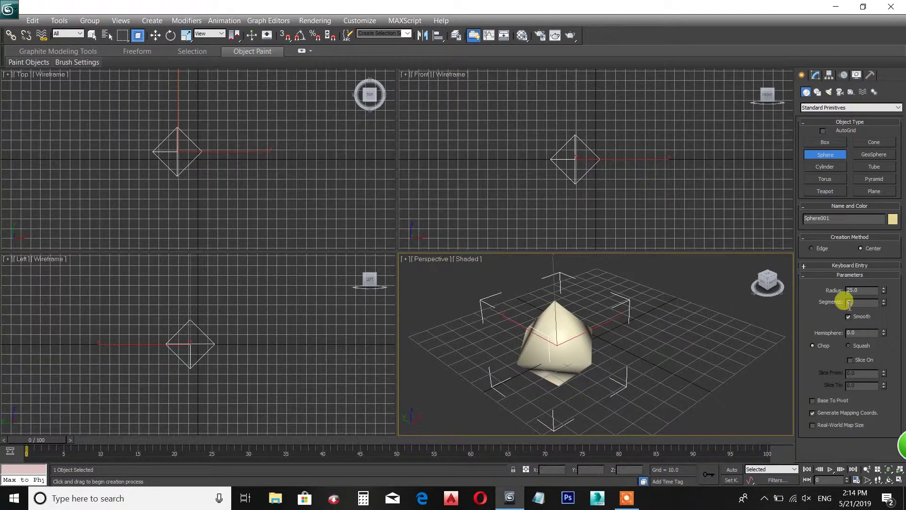
Raise the sphere's segment count so it looks smooth
{"action": "left_click_drag", "start_coordinate": [886, 303], "coordinate": [889, 193]}
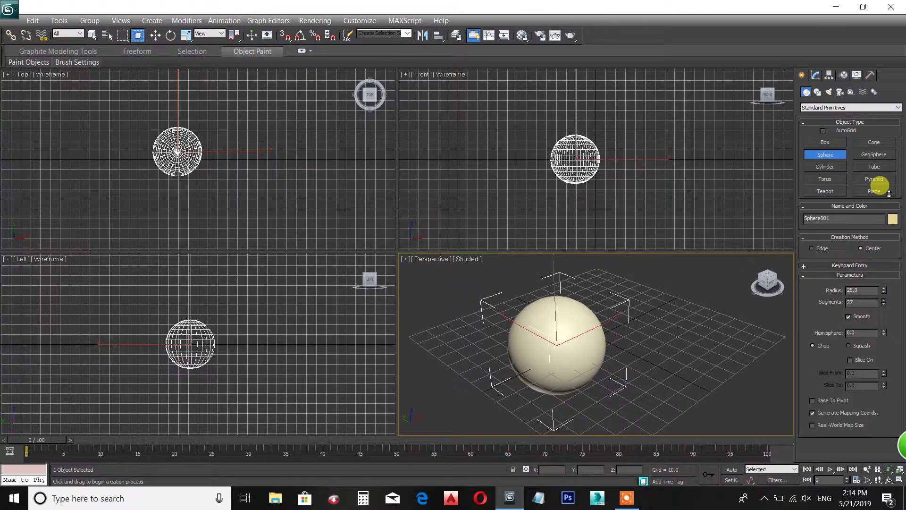
{"action": "scroll", "coordinate": [590, 373], "scroll_direction": "up", "scroll_amount": 4}
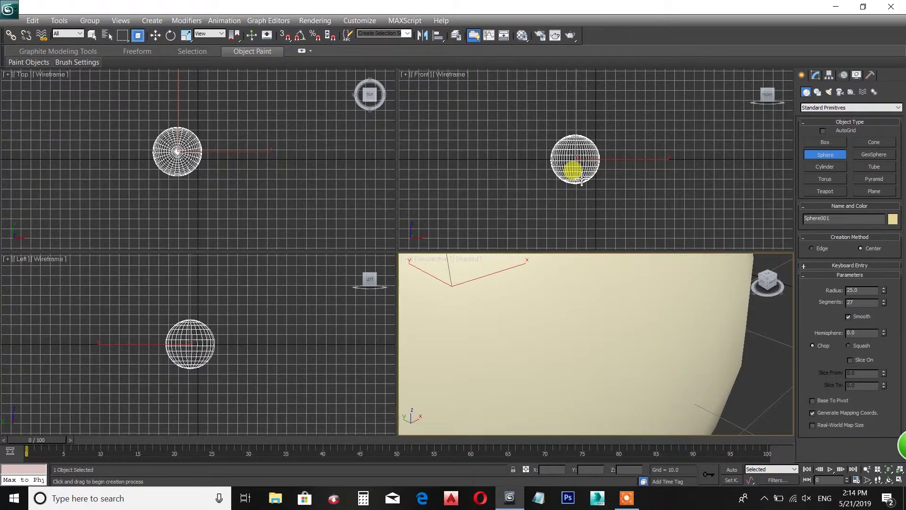
{"action": "scroll", "coordinate": [581, 153], "scroll_direction": "up", "scroll_amount": 5}
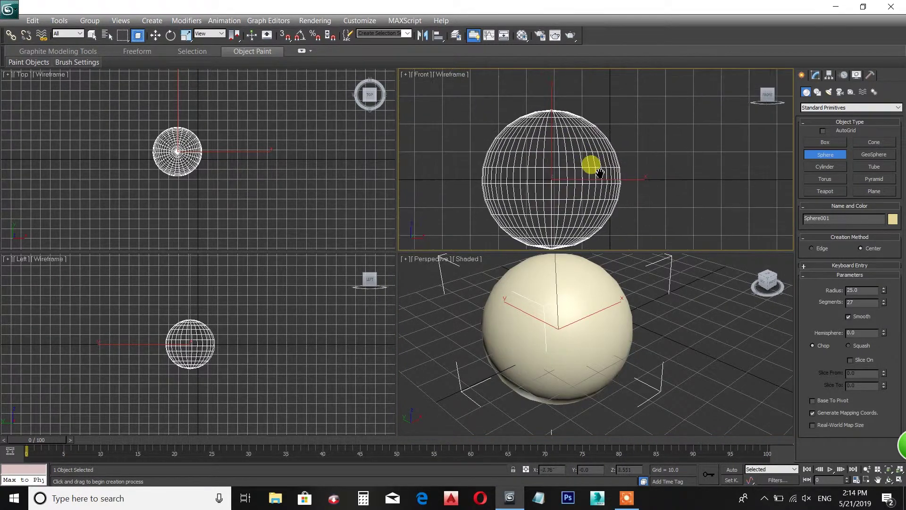
{"action": "middle_click_drag", "start_coordinate": [593, 166], "coordinate": [625, 160]}
{"action": "scroll", "coordinate": [576, 313], "scroll_direction": "down", "scroll_amount": 4}
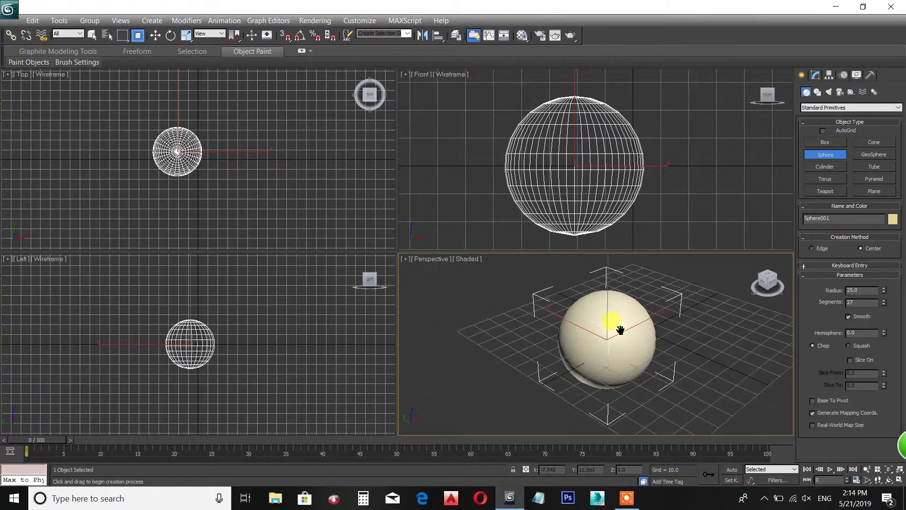
Toggle Smooth off and on, cut the sphere to a 0.54 hemisphere, then delete it
{"action": "left_click", "coordinate": [848, 316]}
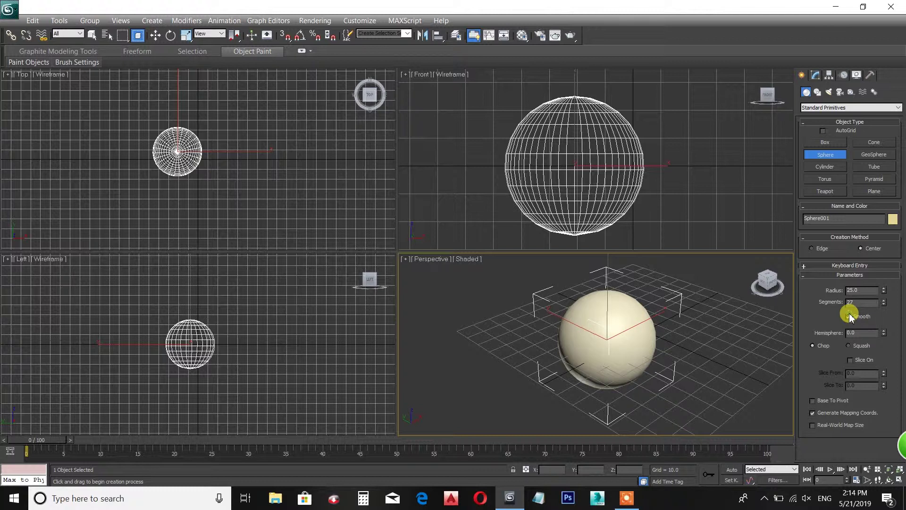
{"action": "left_click", "coordinate": [849, 316]}
{"action": "left_click", "coordinate": [849, 317]}
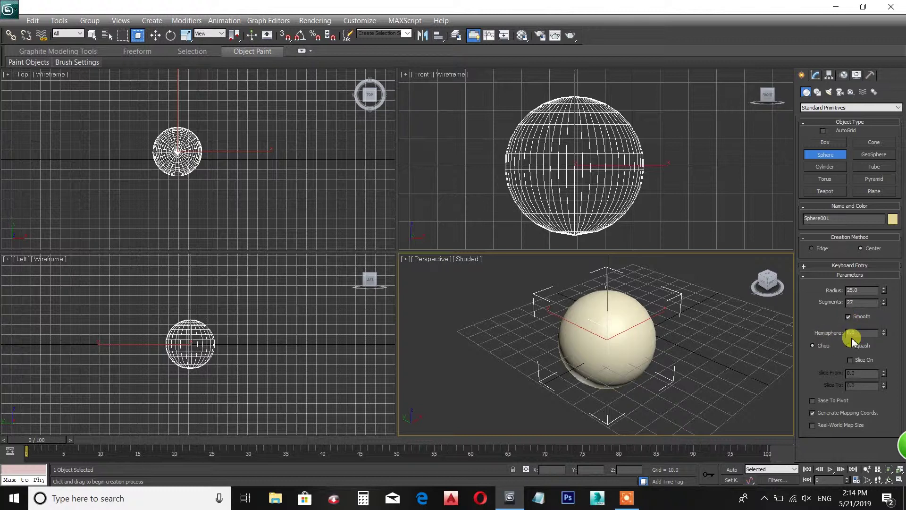
{"action": "left_click_drag", "start_coordinate": [882, 333], "coordinate": [779, 329]}
{"action": "middle_click_drag", "start_coordinate": [780, 330], "coordinate": [693, 353], "text": "alt"}
{"action": "key", "text": "Delete"}
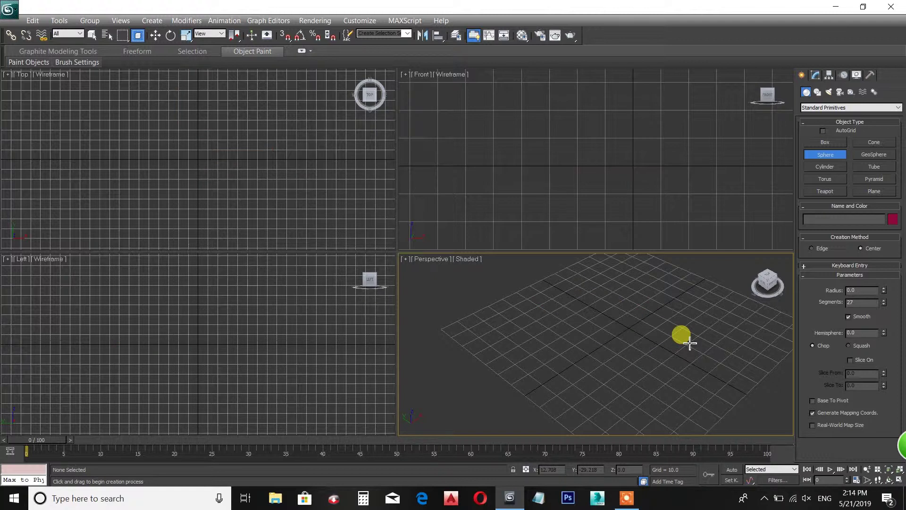
Draw a tapered cone on the grid in the Perspective viewport
{"action": "key", "text": "ctrl+shift+z"}
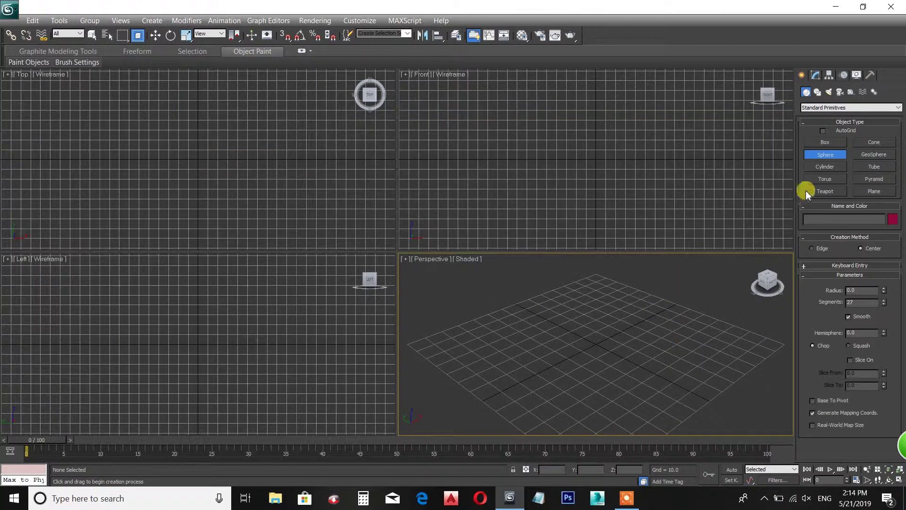
{"action": "left_click", "coordinate": [867, 146]}
{"action": "left_click_drag", "start_coordinate": [580, 366], "coordinate": [622, 364]}
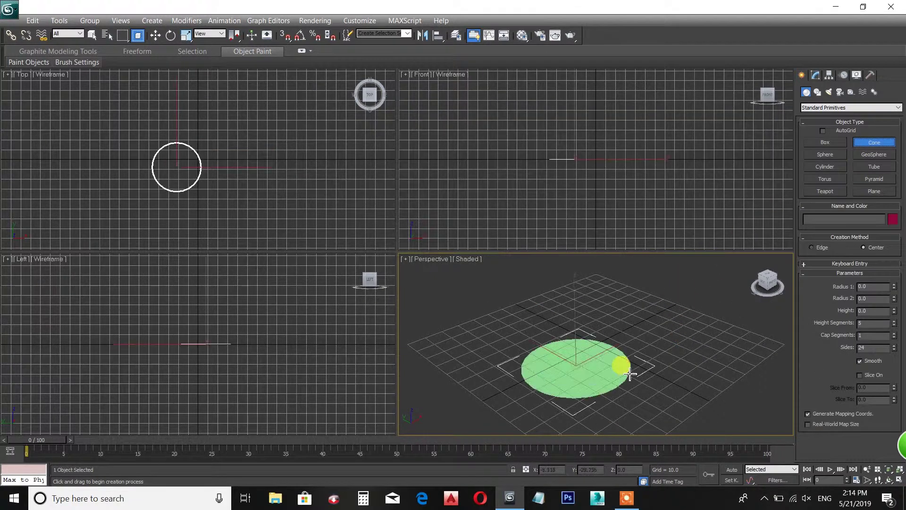
{"action": "left_click", "coordinate": [632, 269]}
{"action": "left_click", "coordinate": [630, 299]}
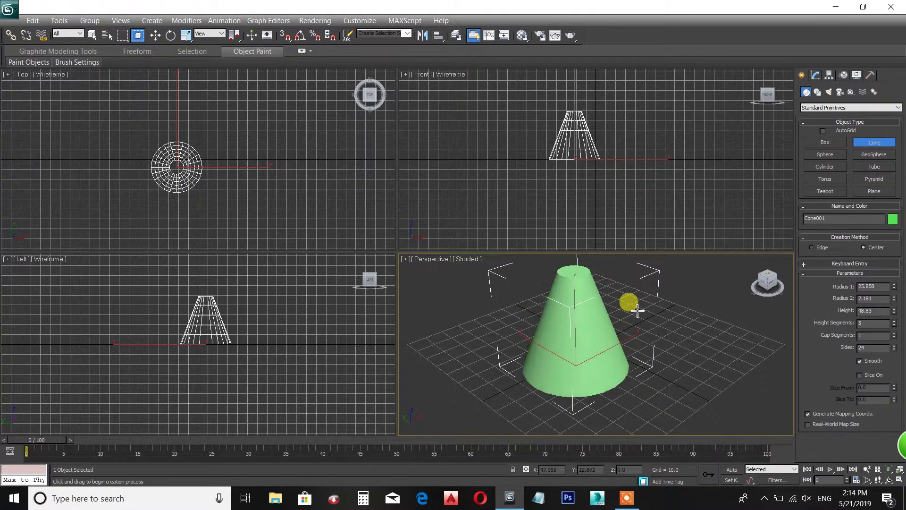
{"action": "mouse_move", "coordinate": [631, 374]}
{"action": "middle_mouse_down"}
{"action": "mouse_move", "coordinate": [636, 385]}
{"action": "mouse_move", "coordinate": [644, 378]}
{"action": "middle_mouse_up"}
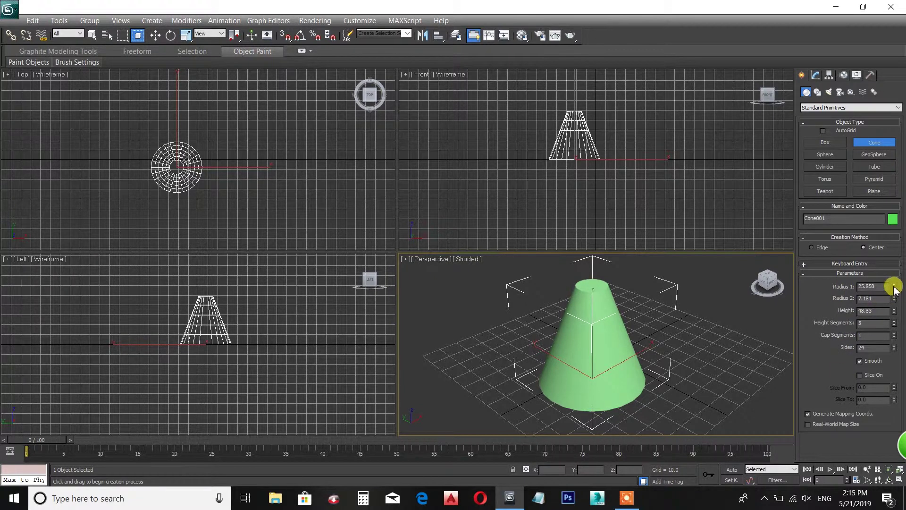
Widen the cone's base radius, change its height segments, set 24 sides, then delete it
{"action": "left_click_drag", "start_coordinate": [895, 288], "coordinate": [890, 307]}
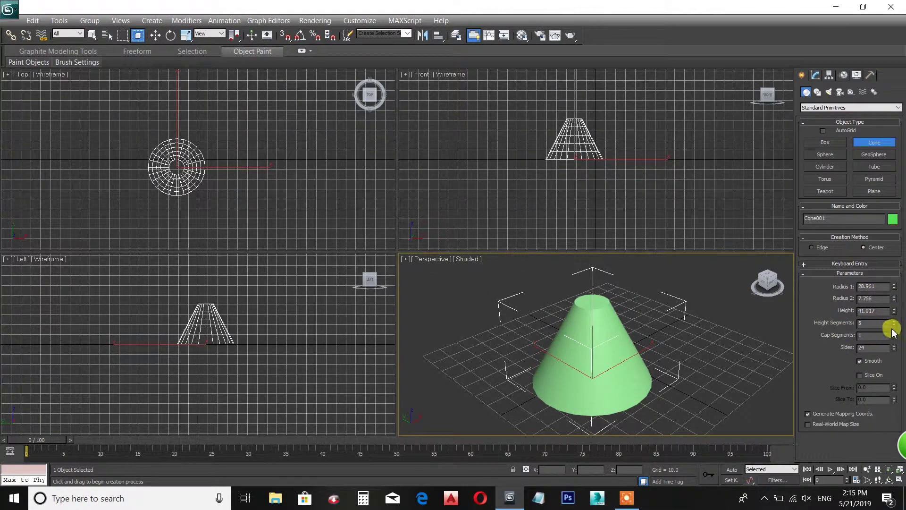
{"action": "left_click_drag", "start_coordinate": [894, 324], "coordinate": [891, 349]}
{"action": "middle_click_drag", "start_coordinate": [700, 354], "coordinate": [623, 325]}
{"action": "key", "text": "Delete"}
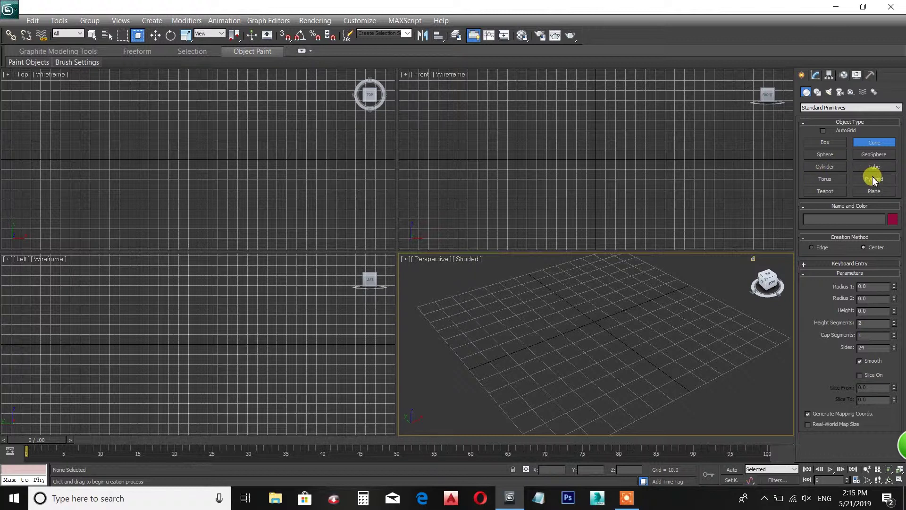
Create a teapot near the grid centre and enlarge its radius
{"action": "left_click", "coordinate": [825, 191]}
{"action": "left_click_drag", "start_coordinate": [568, 340], "coordinate": [599, 350]}
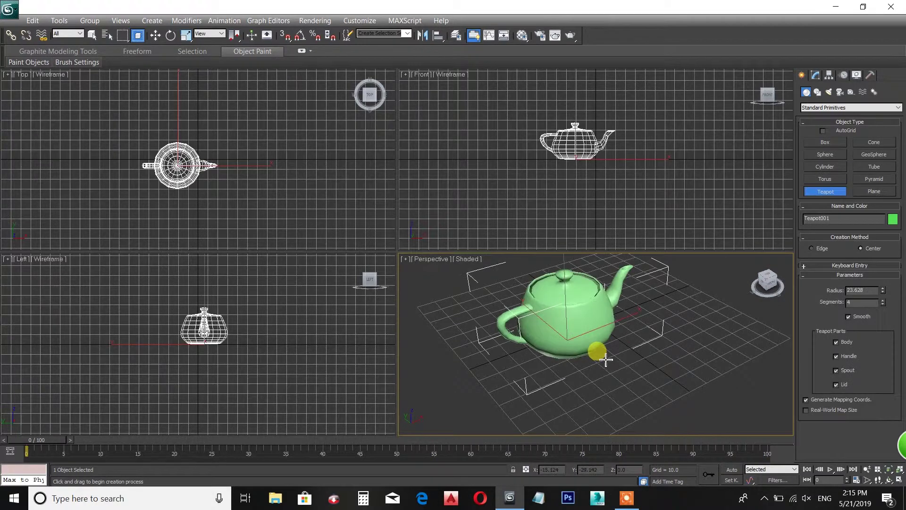
{"action": "mouse_move", "coordinate": [598, 350]}
{"action": "middle_mouse_down", "text": "alt"}
{"action": "mouse_move", "coordinate": [599, 370]}
{"action": "mouse_move", "coordinate": [593, 356]}
{"action": "middle_mouse_up", "text": "alt"}
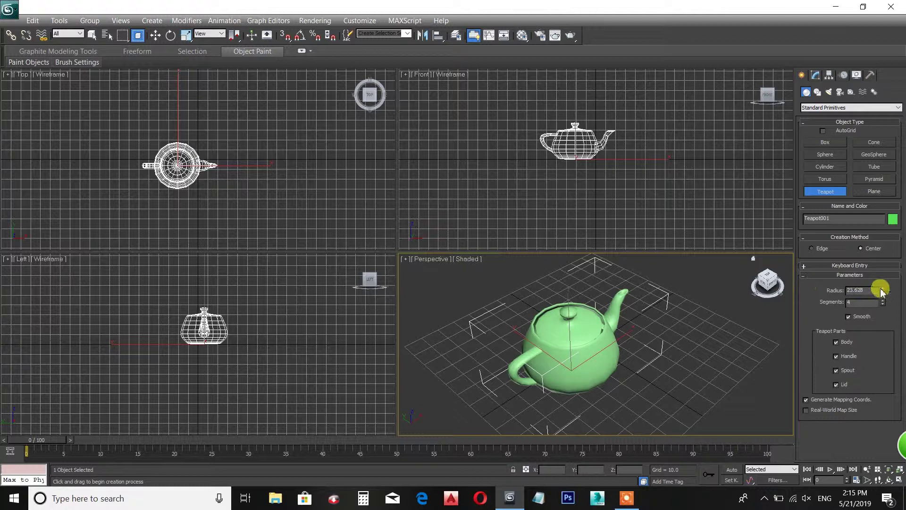
{"action": "mouse_move", "coordinate": [882, 292]}
{"action": "left_mouse_down"}
{"action": "mouse_move", "coordinate": [881, 308]}
{"action": "mouse_move", "coordinate": [881, 283]}
{"action": "mouse_move", "coordinate": [884, 321]}
{"action": "mouse_move", "coordinate": [886, 291]}
{"action": "mouse_move", "coordinate": [884, 309]}
{"action": "left_mouse_up"}
{"action": "middle_click_drag", "start_coordinate": [692, 320], "coordinate": [714, 348], "text": "alt"}
Toggle the teapot's body and handle, then remove its spout and lid
{"action": "left_click", "coordinate": [836, 345]}
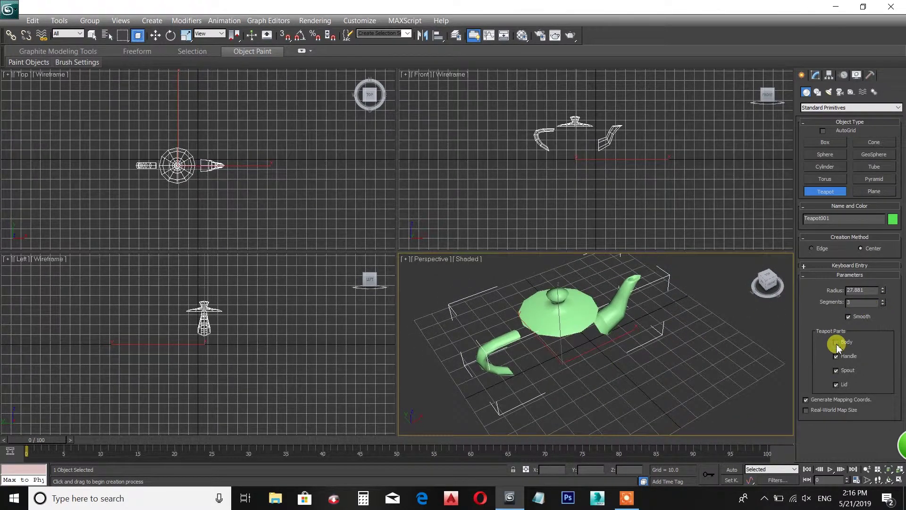
{"action": "left_click", "coordinate": [836, 342]}
{"action": "left_click", "coordinate": [837, 356]}
{"action": "left_click", "coordinate": [836, 356]}
{"action": "left_click", "coordinate": [837, 371]}
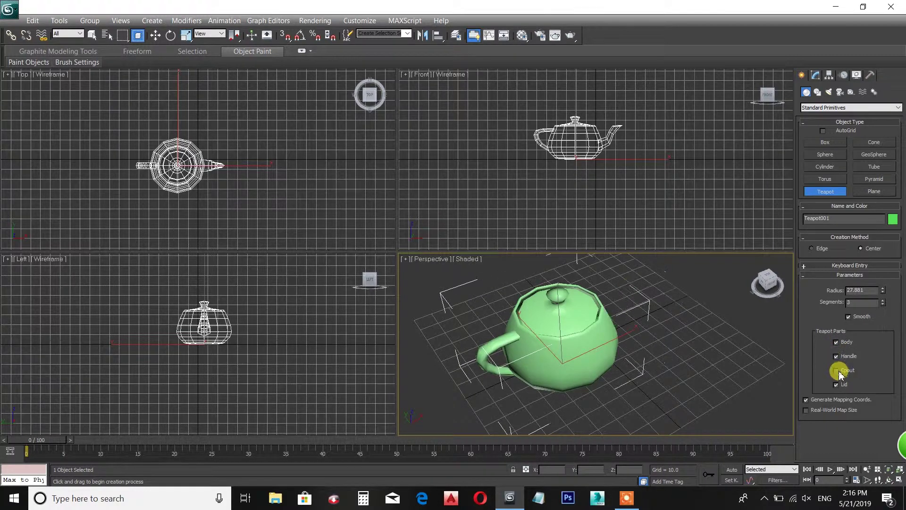
{"action": "left_click", "coordinate": [836, 384]}
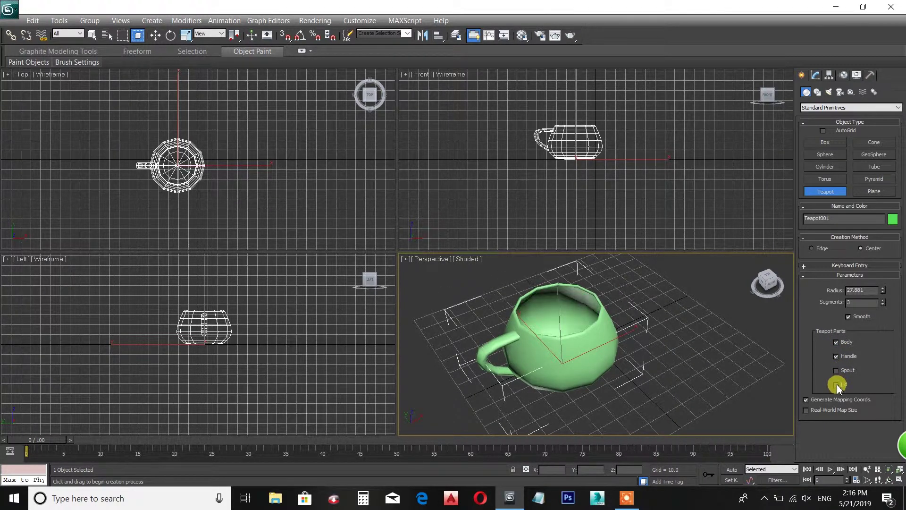
Raise the teapot's segments to 9 and shrink its radius to 10.595
{"action": "left_click_drag", "start_coordinate": [884, 302], "coordinate": [873, 262]}
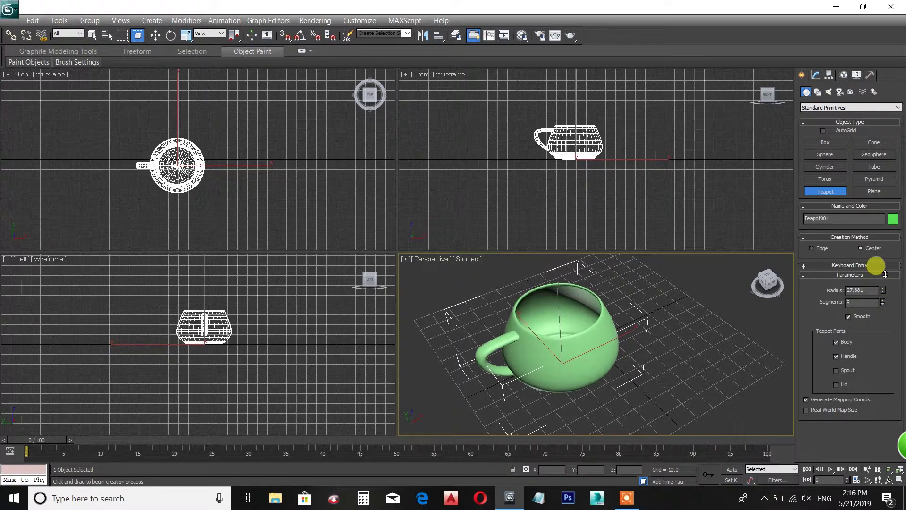
{"action": "middle_click_drag", "start_coordinate": [644, 330], "coordinate": [663, 327], "text": "alt"}
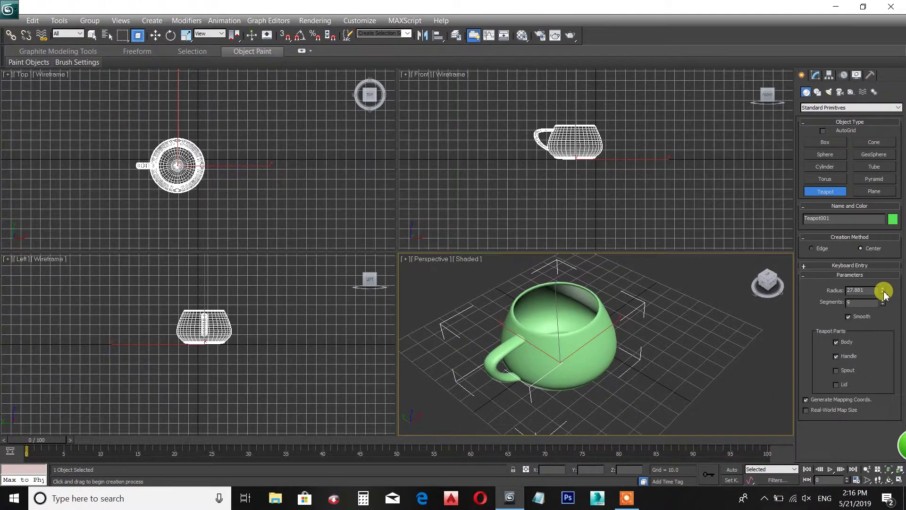
{"action": "left_click_drag", "start_coordinate": [883, 291], "coordinate": [874, 313]}
{"action": "middle_click_drag", "start_coordinate": [647, 366], "coordinate": [665, 326], "text": "alt"}
Delete the teapot and reframe the view on the whole grid
{"action": "key", "text": "Delete"}
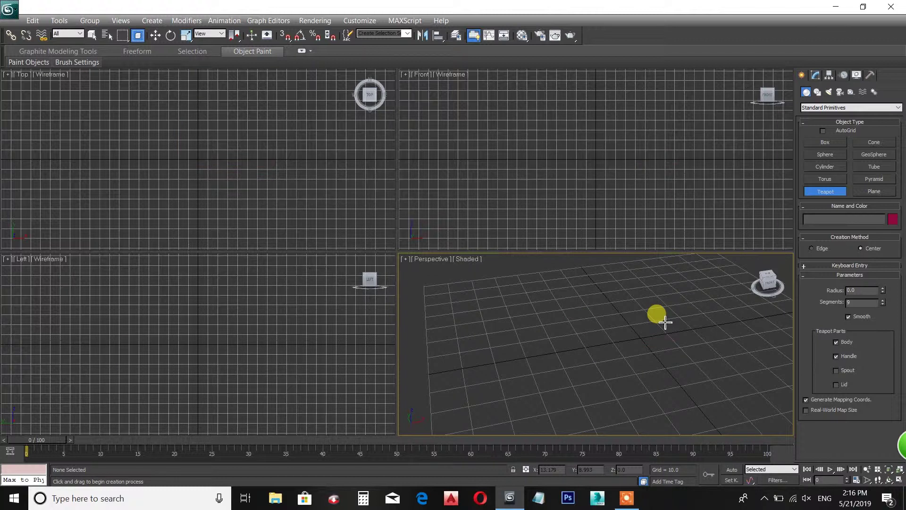
{"action": "key", "text": "shift+z"}
{"action": "key", "text": "shift+z"}
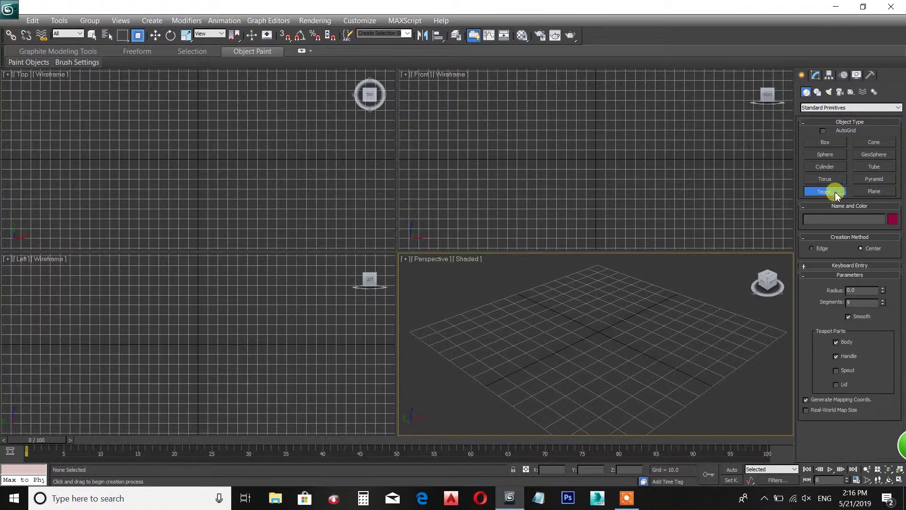
{"action": "key", "text": "shift+z"}
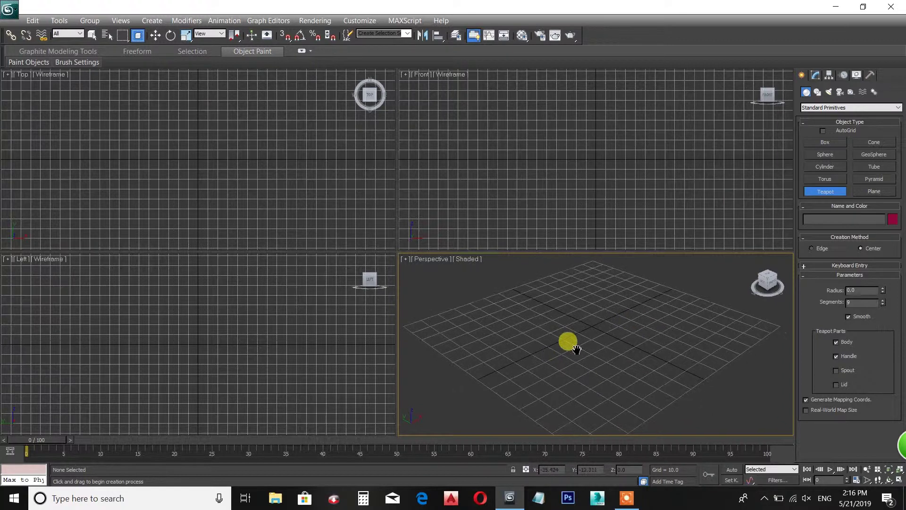
Create a flat box about 69.475 by 103.735 by 2.574 as the table top
{"action": "left_click", "coordinate": [824, 142]}
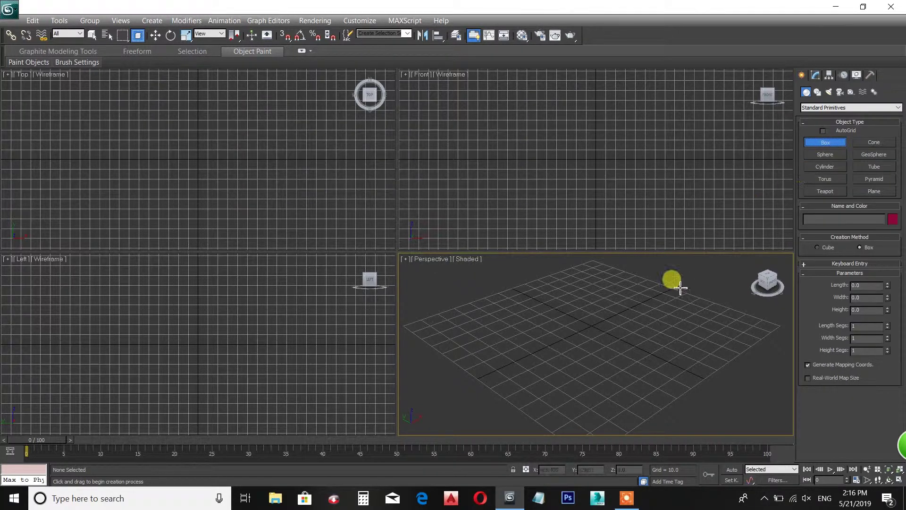
{"action": "left_click_drag", "start_coordinate": [473, 343], "coordinate": [708, 318]}
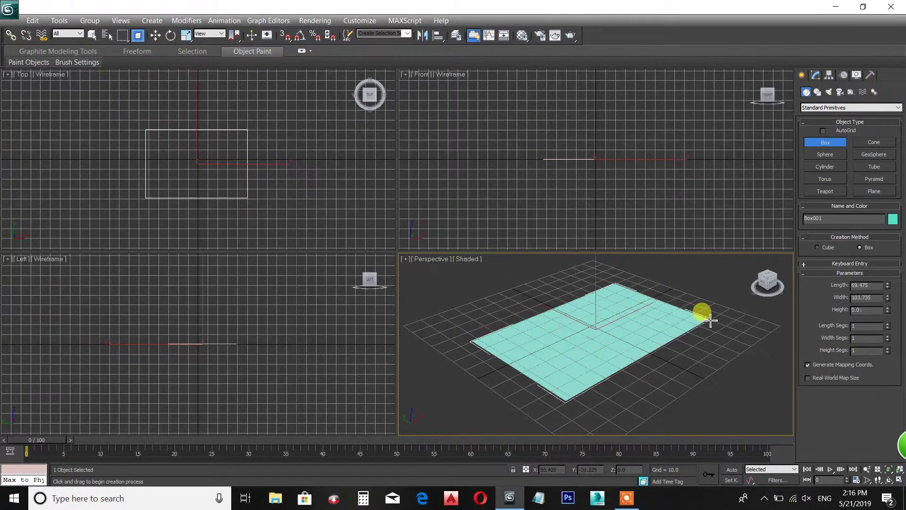
{"action": "left_click", "coordinate": [711, 316]}
{"action": "middle_click_drag", "start_coordinate": [657, 344], "coordinate": [639, 354]}
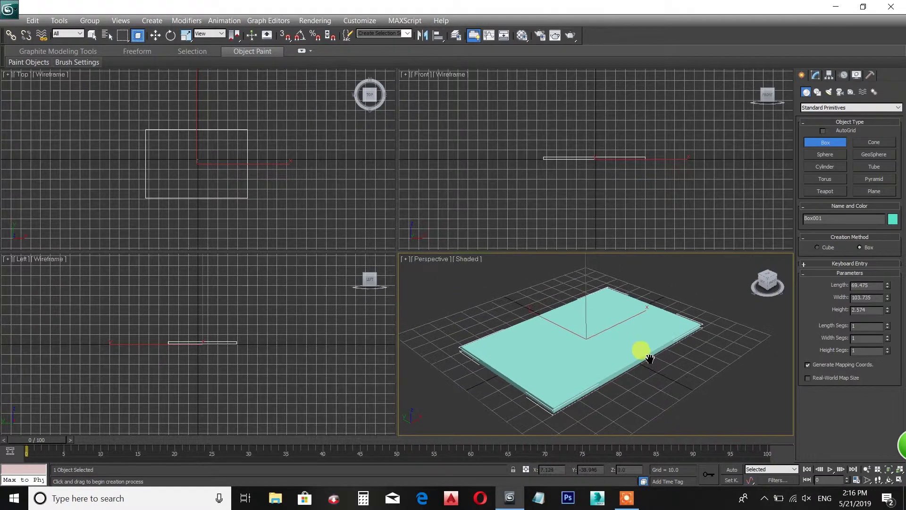
{"action": "middle_click_drag", "start_coordinate": [576, 289], "coordinate": [576, 280]}
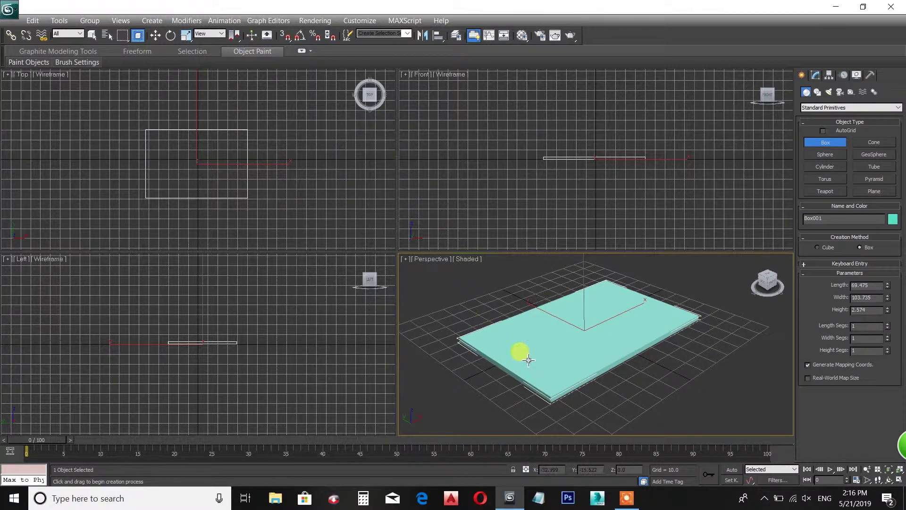
{"action": "middle_click_drag", "start_coordinate": [529, 336], "coordinate": [534, 350]}
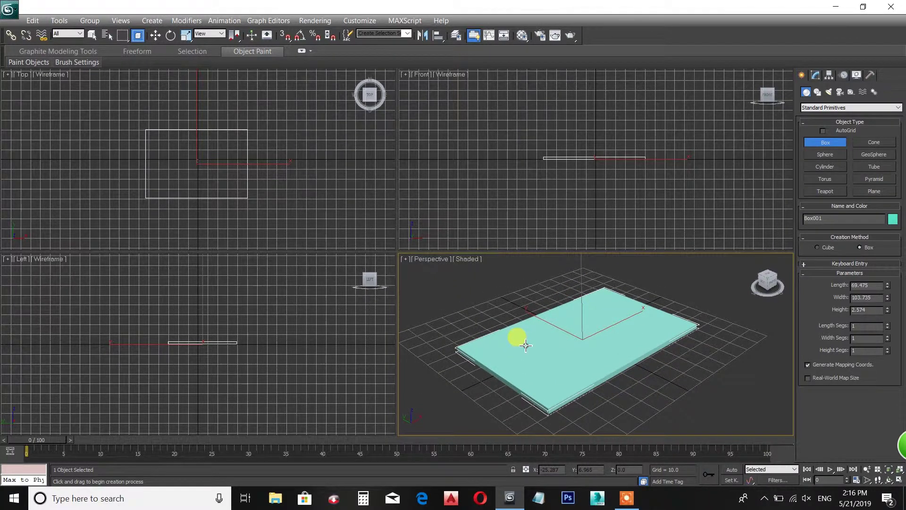
{"action": "left_click", "coordinate": [155, 35]}
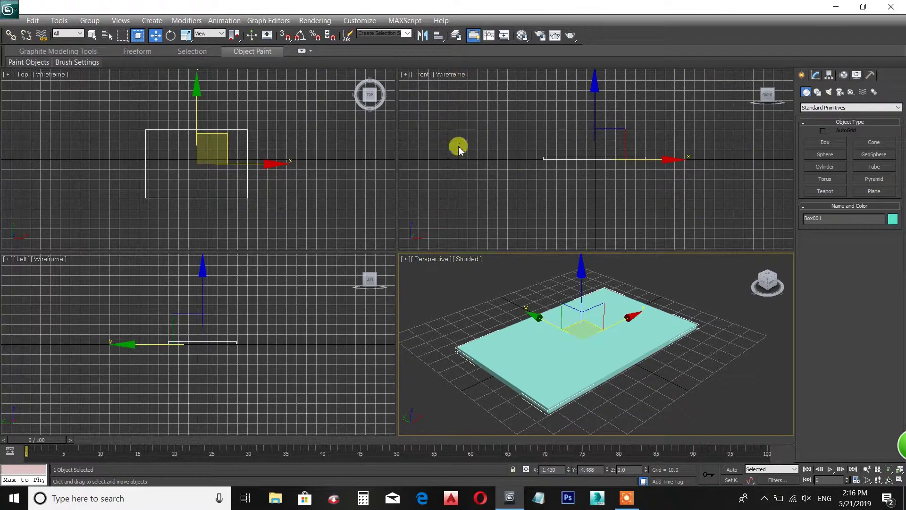
Raise the Box001 slab about 49.932 units above the grid and check it in Perspective
{"action": "middle_click", "coordinate": [480, 139]}
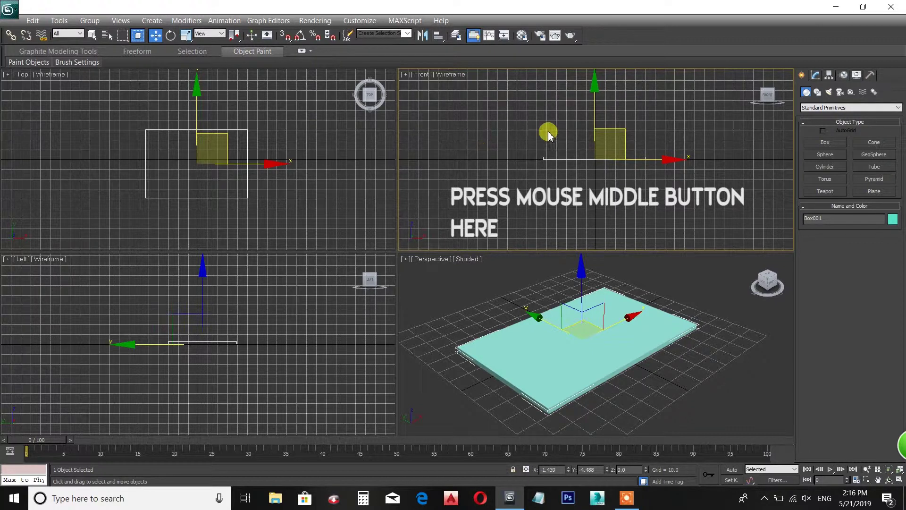
{"action": "middle_click_drag", "start_coordinate": [549, 134], "coordinate": [473, 202]}
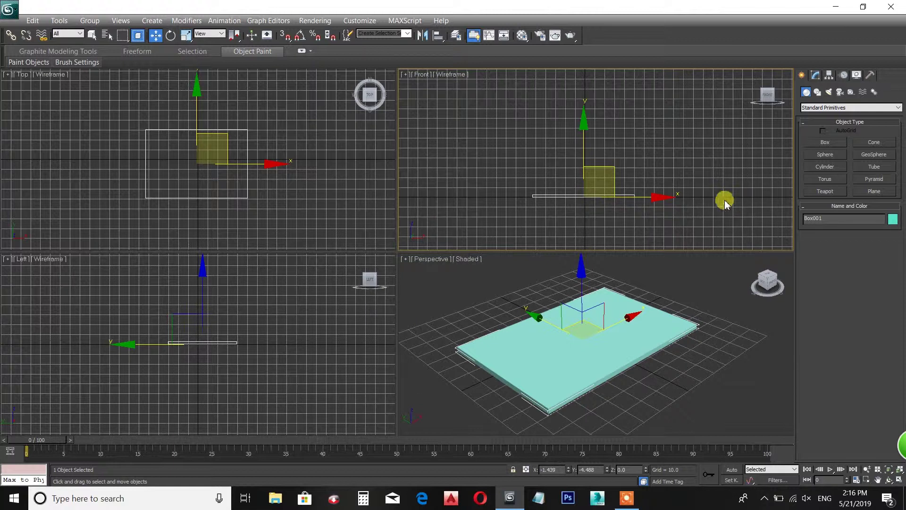
{"action": "left_click_drag", "start_coordinate": [585, 150], "coordinate": [587, 101]}
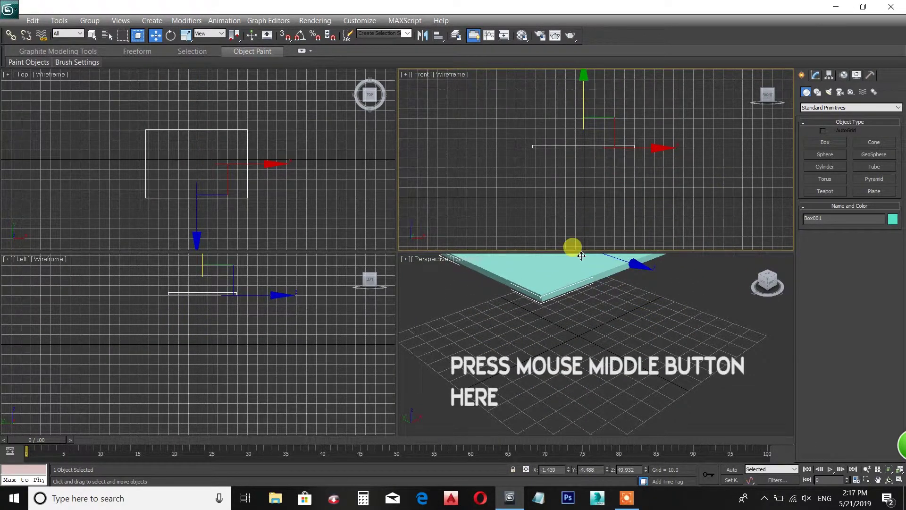
{"action": "middle_click_drag", "start_coordinate": [582, 293], "coordinate": [588, 319]}
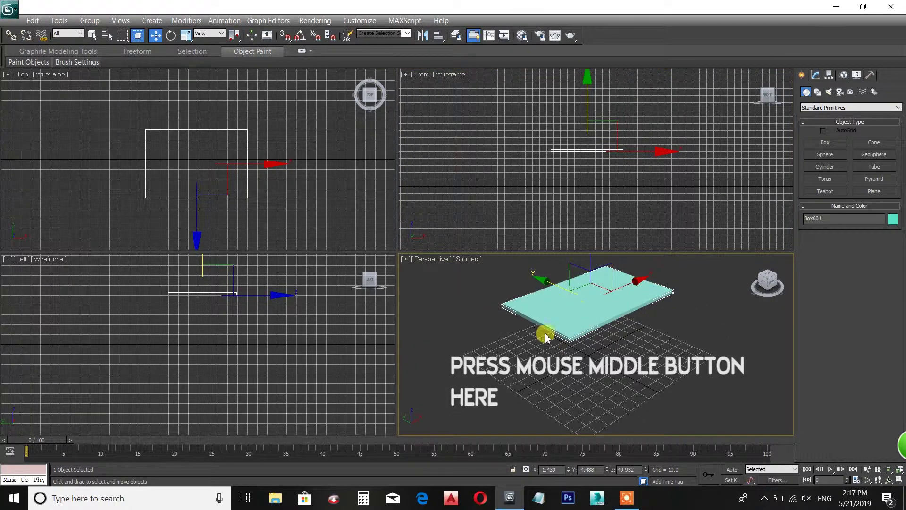
{"action": "middle_click_drag", "start_coordinate": [569, 351], "coordinate": [572, 298], "text": "alt"}
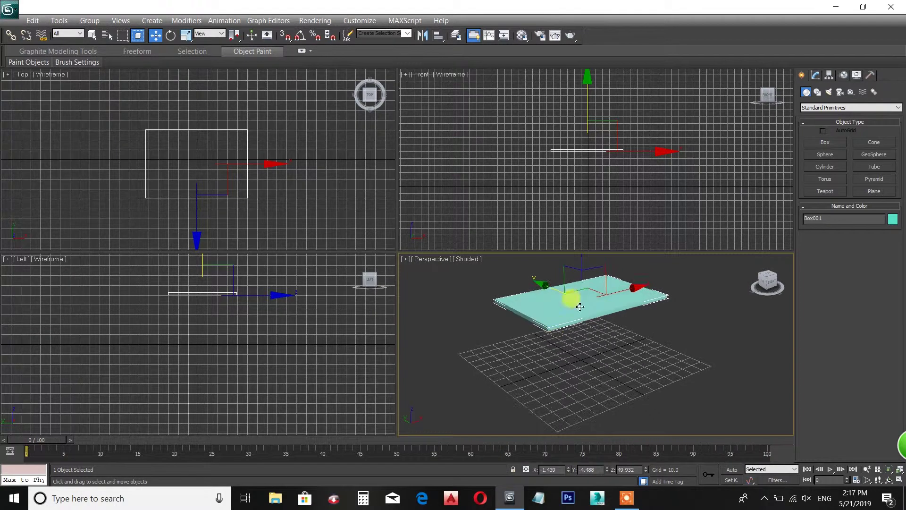
{"action": "left_click", "coordinate": [823, 142]}
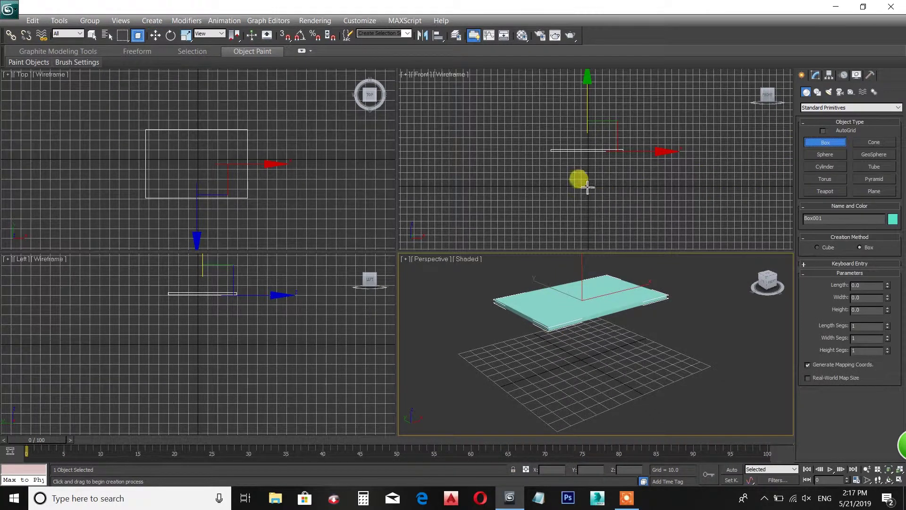
Draw a tall, thin box in the Top view for a table leg
{"action": "middle_click_drag", "start_coordinate": [580, 178], "coordinate": [568, 188]}
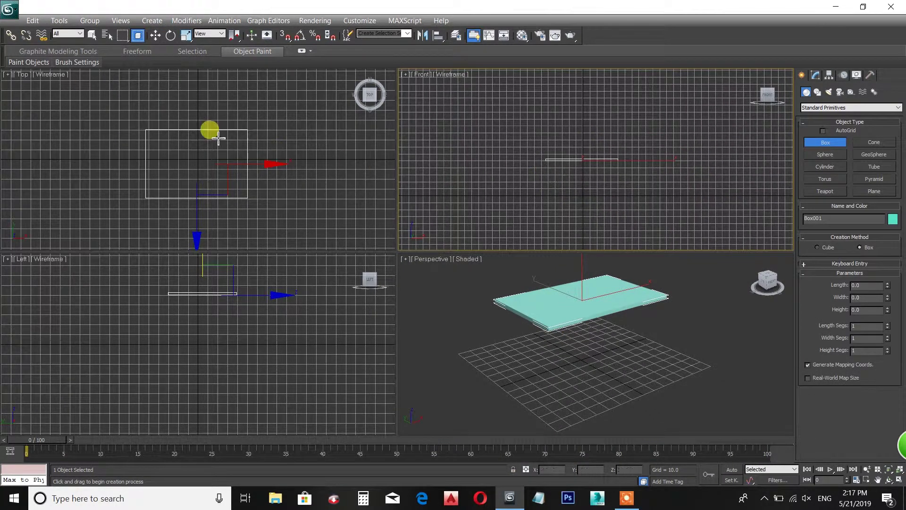
{"action": "middle_click", "coordinate": [209, 157]}
{"action": "scroll", "coordinate": [208, 158], "scroll_direction": "up", "scroll_amount": 2}
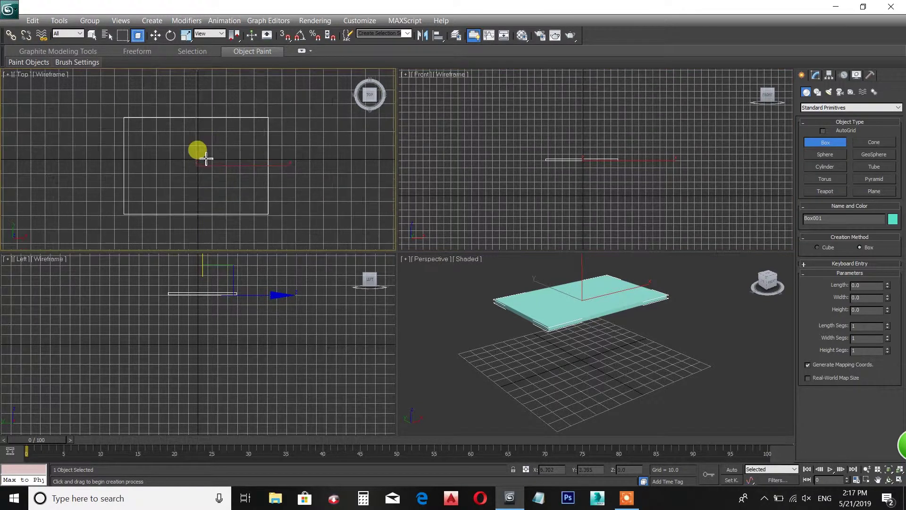
{"action": "middle_click_drag", "start_coordinate": [210, 159], "coordinate": [216, 153]}
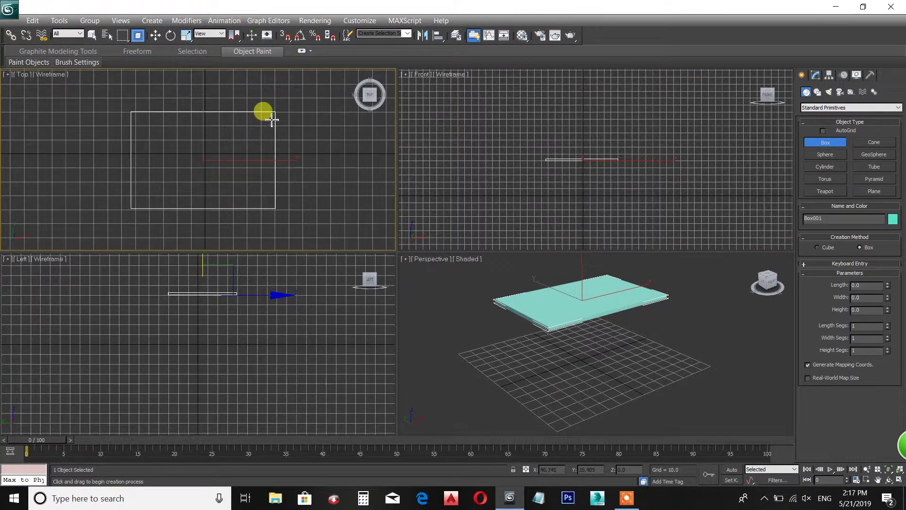
{"action": "left_click_drag", "start_coordinate": [295, 142], "coordinate": [305, 150]}
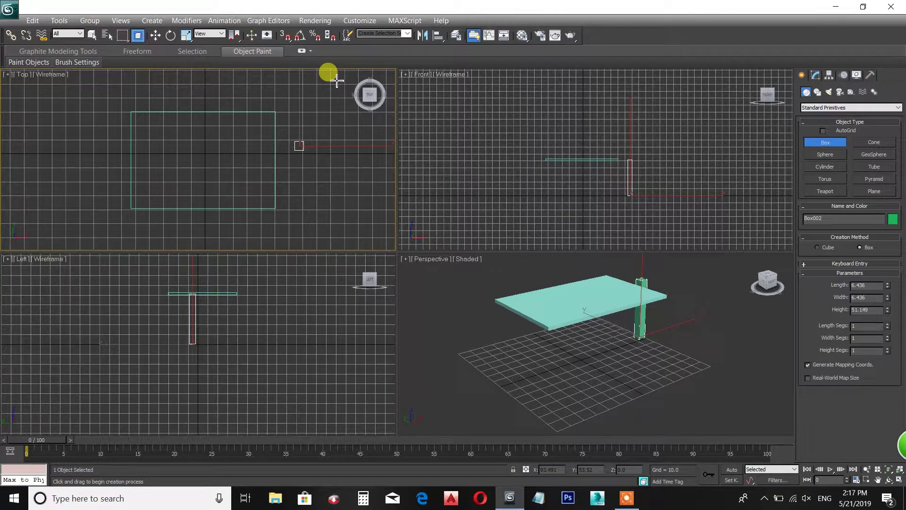
{"action": "left_click", "coordinate": [156, 36]}
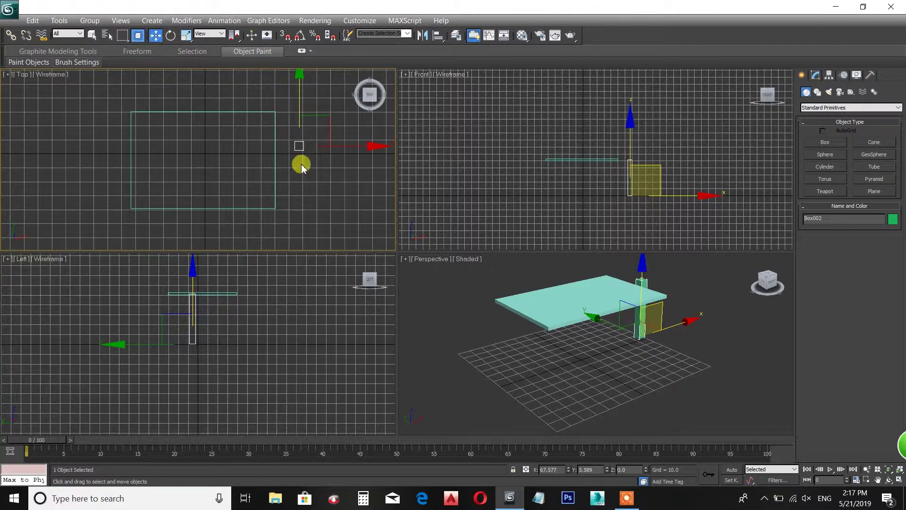
Move the leg under a table-top corner and Shift-drag a copy toward the opposite corner
{"action": "left_click_drag", "start_coordinate": [316, 119], "coordinate": [288, 90]}
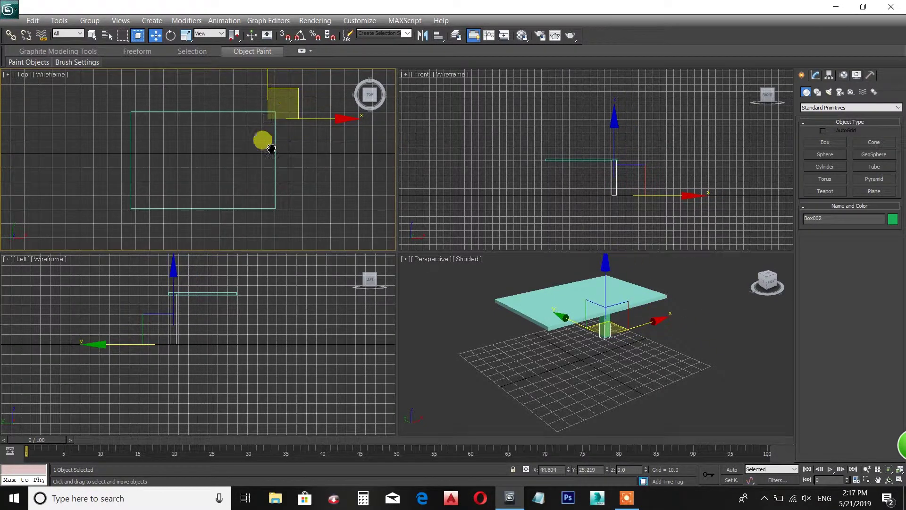
{"action": "middle_click_drag", "start_coordinate": [278, 148], "coordinate": [292, 157]}
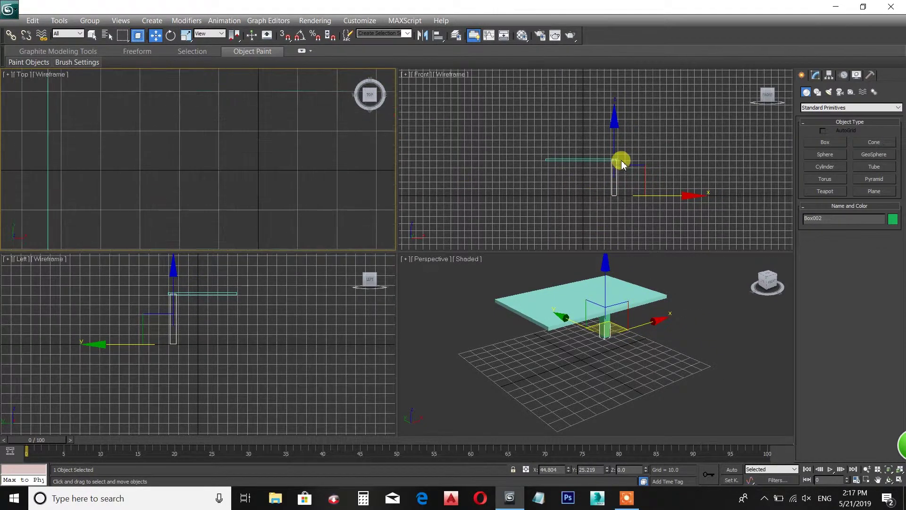
{"action": "scroll", "coordinate": [623, 168], "scroll_direction": "up", "scroll_amount": 4}
{"action": "scroll", "coordinate": [625, 172], "scroll_direction": "down", "scroll_amount": 4}
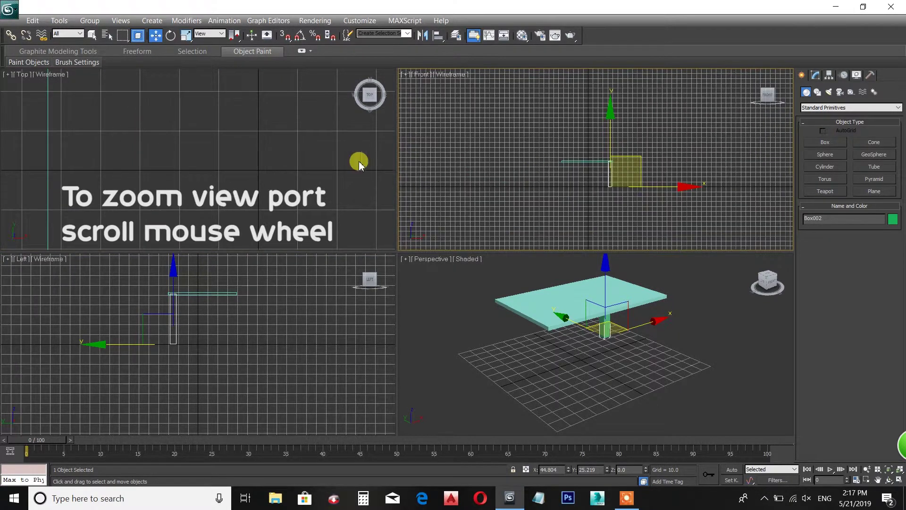
{"action": "scroll", "coordinate": [330, 157], "scroll_direction": "up", "scroll_amount": 3}
{"action": "middle_click_drag", "start_coordinate": [281, 148], "coordinate": [287, 154]}
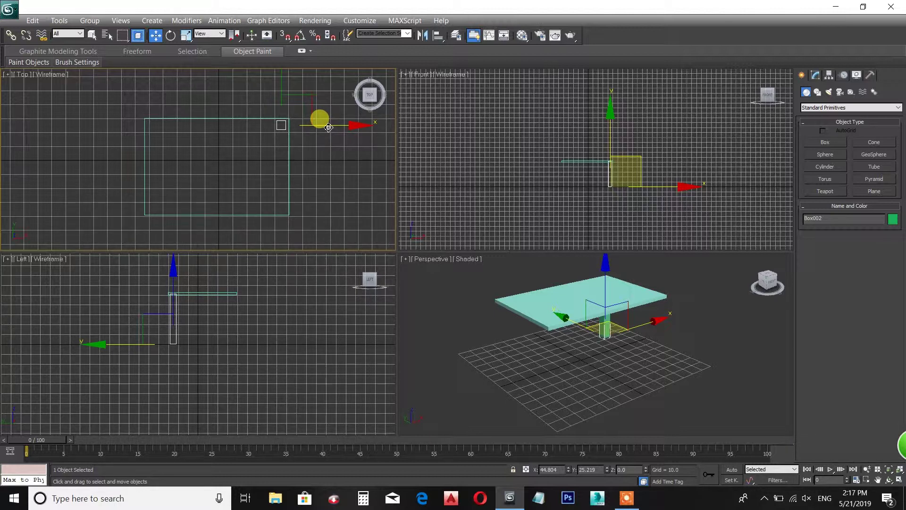
{"action": "left_click_drag", "start_coordinate": [329, 128], "coordinate": [199, 132], "text": "shift"}
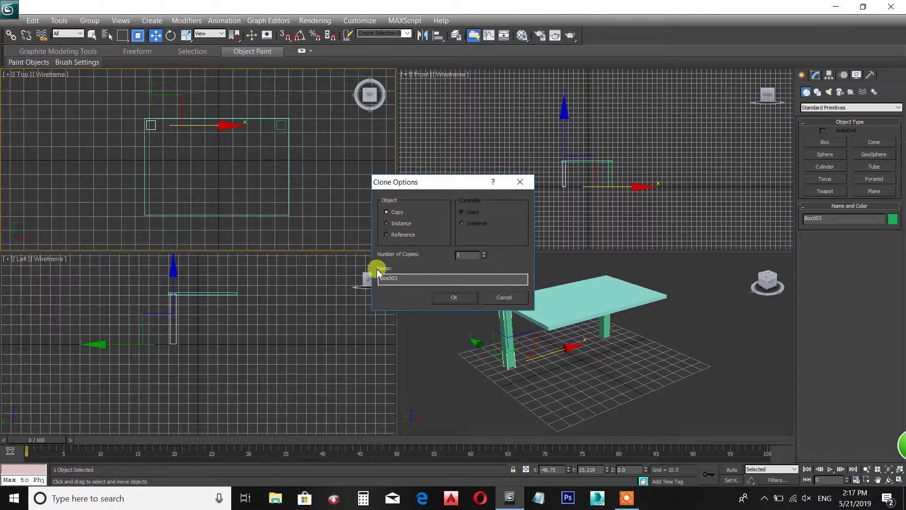
Confirm the leg copy, then clone both legs to the table's other end for four legs
{"action": "left_click", "coordinate": [454, 298]}
{"action": "left_click", "coordinate": [245, 179]}
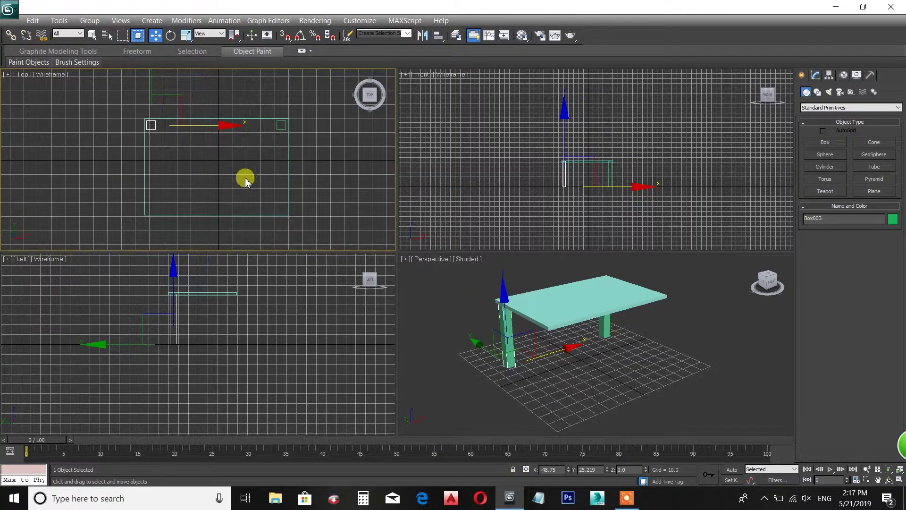
{"action": "left_click", "coordinate": [282, 131], "text": "ctrl"}
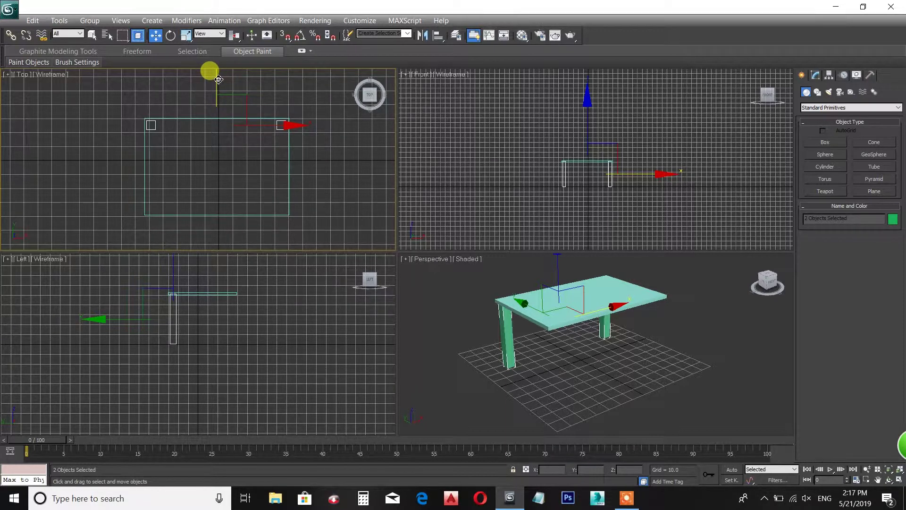
{"action": "mouse_move", "coordinate": [218, 80]}
{"action": "left_mouse_down", "text": "shift"}
{"action": "mouse_move", "coordinate": [204, 151]}
{"action": "mouse_move", "coordinate": [210, 165]}
{"action": "left_mouse_up", "text": "shift"}
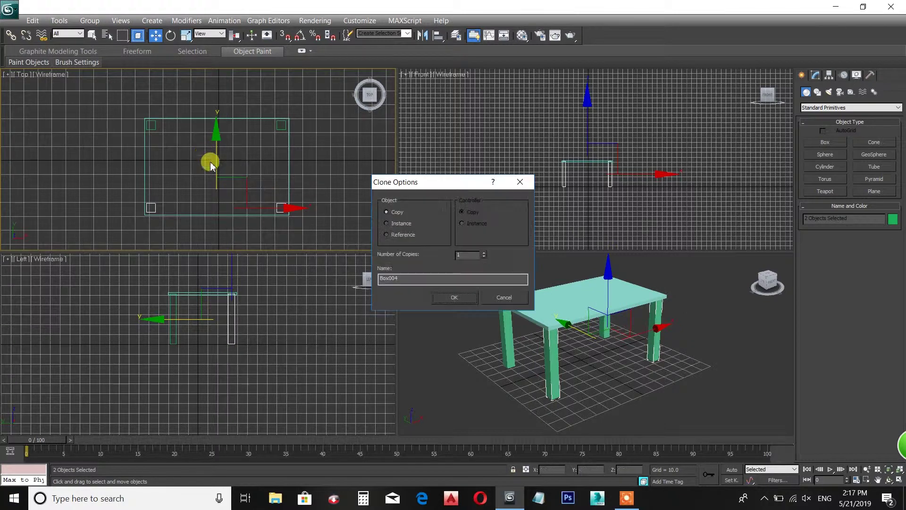
{"action": "left_click", "coordinate": [454, 297]}
{"action": "mouse_move", "coordinate": [461, 299]}
{"action": "middle_mouse_down", "text": "alt"}
{"action": "mouse_move", "coordinate": [546, 330]}
{"action": "mouse_move", "coordinate": [566, 354]}
{"action": "mouse_move", "coordinate": [643, 324]}
{"action": "mouse_move", "coordinate": [698, 324]}
{"action": "mouse_move", "coordinate": [551, 354]}
{"action": "mouse_move", "coordinate": [633, 317]}
{"action": "mouse_move", "coordinate": [645, 335]}
{"action": "middle_mouse_up", "text": "alt"}
{"action": "left_click", "coordinate": [639, 392]}
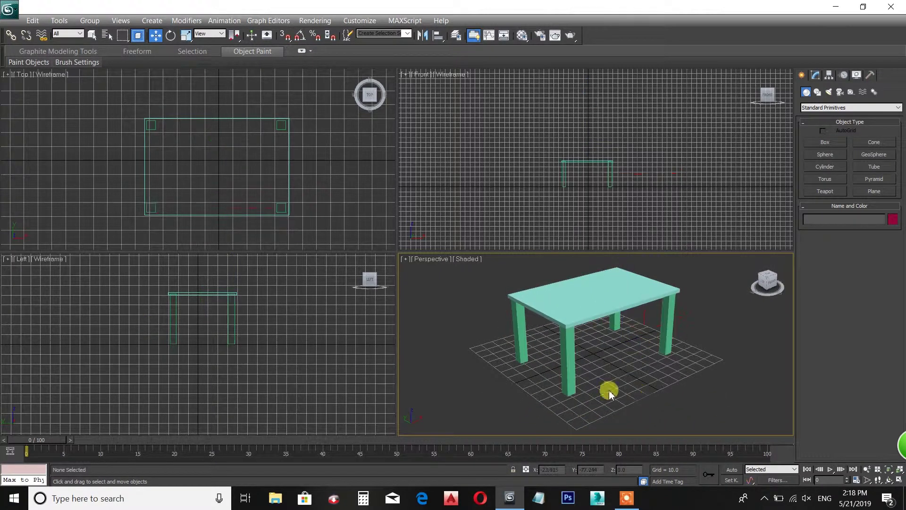
Give all table parts a tan object colour
{"action": "left_click_drag", "start_coordinate": [596, 340], "coordinate": [699, 400]}
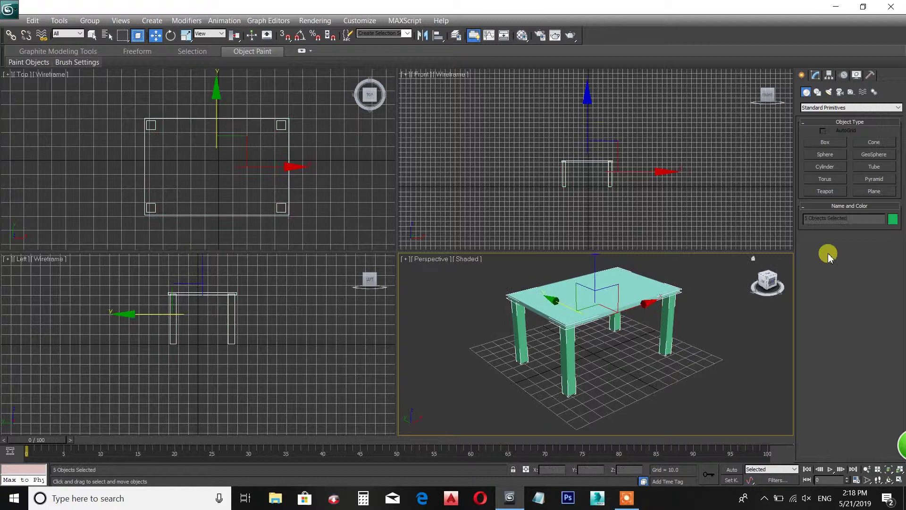
{"action": "left_click", "coordinate": [891, 219]}
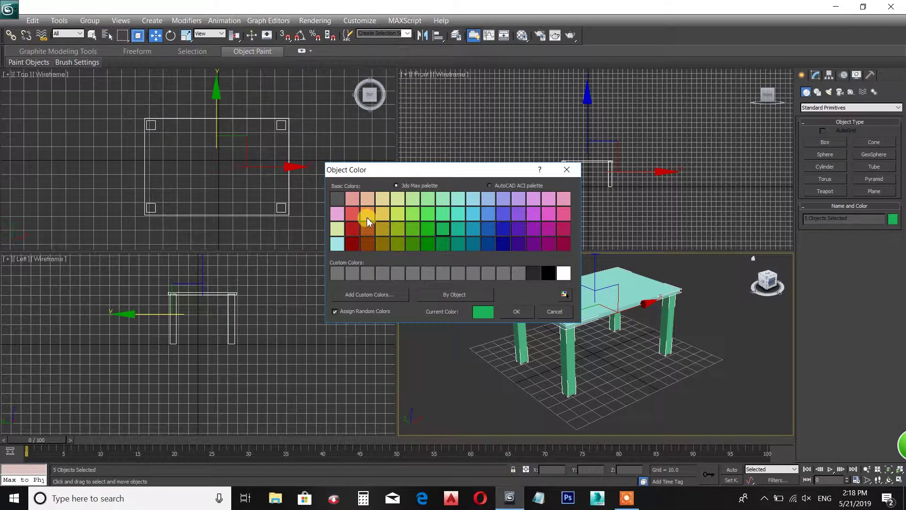
{"action": "left_click", "coordinate": [515, 312]}
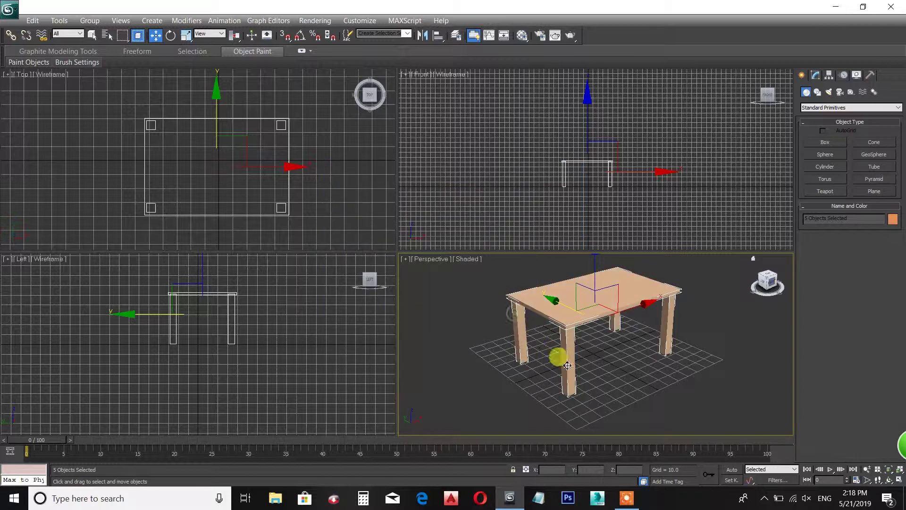
{"action": "left_click", "coordinate": [672, 371]}
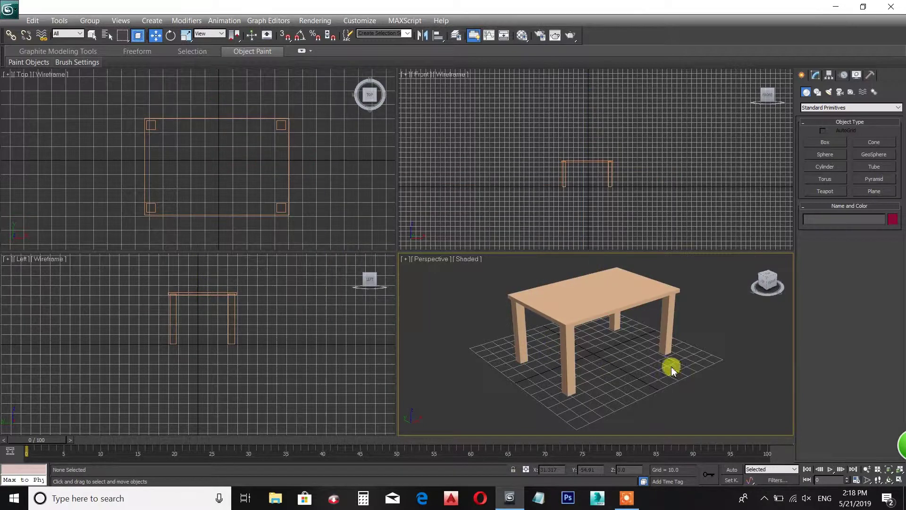
Select the four legs and change their colour to a darker brown
{"action": "left_click", "coordinate": [664, 332]}
{"action": "left_click", "coordinate": [611, 319], "text": "ctrl"}
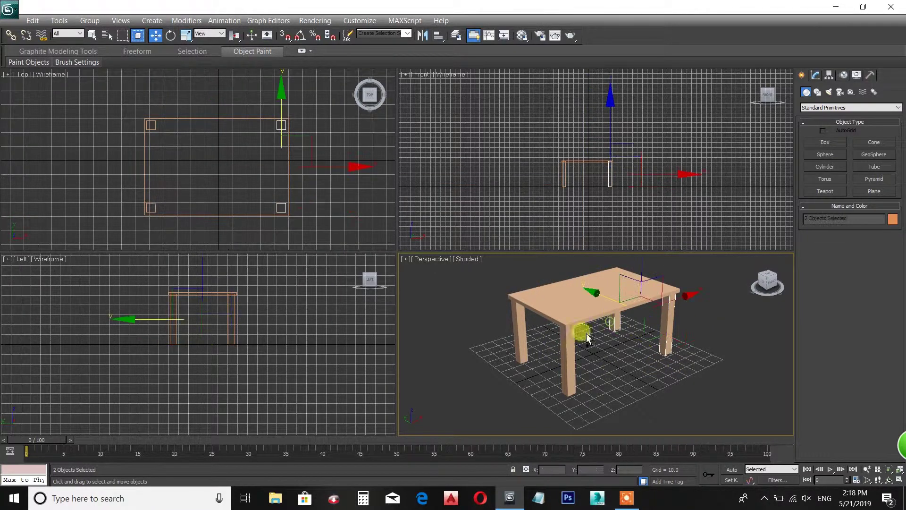
{"action": "left_click", "coordinate": [569, 336], "text": "ctrl"}
{"action": "left_click", "coordinate": [527, 341], "text": "ctrl"}
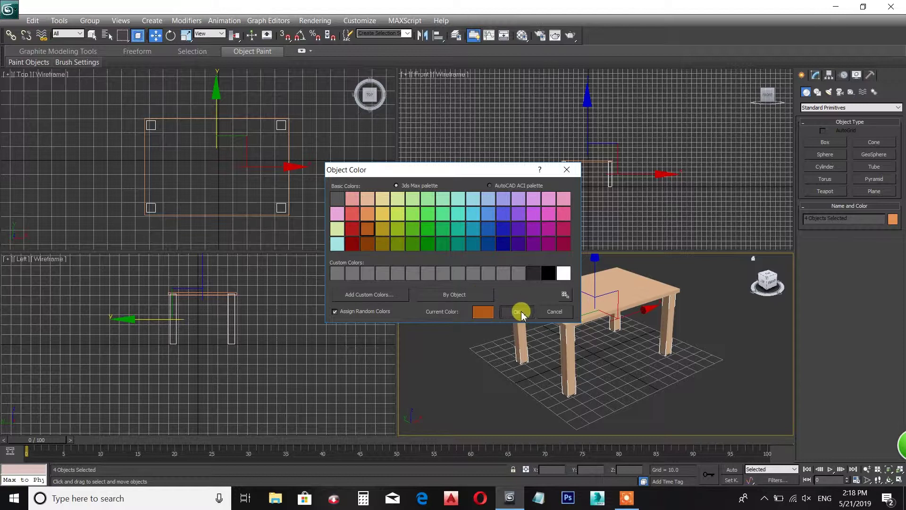
{"action": "left_click", "coordinate": [517, 311]}
{"action": "left_click", "coordinate": [655, 383]}
{"action": "middle_click_drag", "start_coordinate": [654, 382], "coordinate": [600, 332], "text": "alt"}
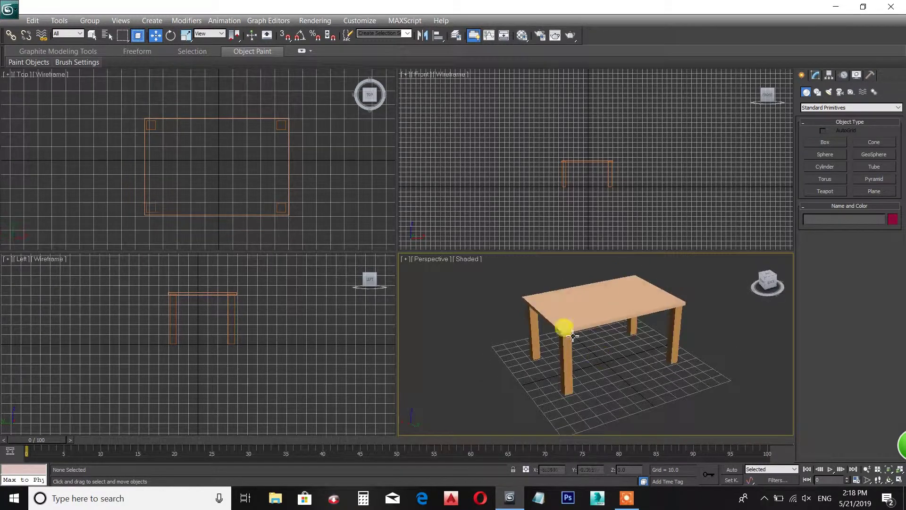
Select all five table parts, shift them slightly across the grid, then deselect
{"action": "left_click_drag", "start_coordinate": [508, 258], "coordinate": [525, 366]}
{"action": "middle_click_drag", "start_coordinate": [532, 359], "coordinate": [528, 325]}
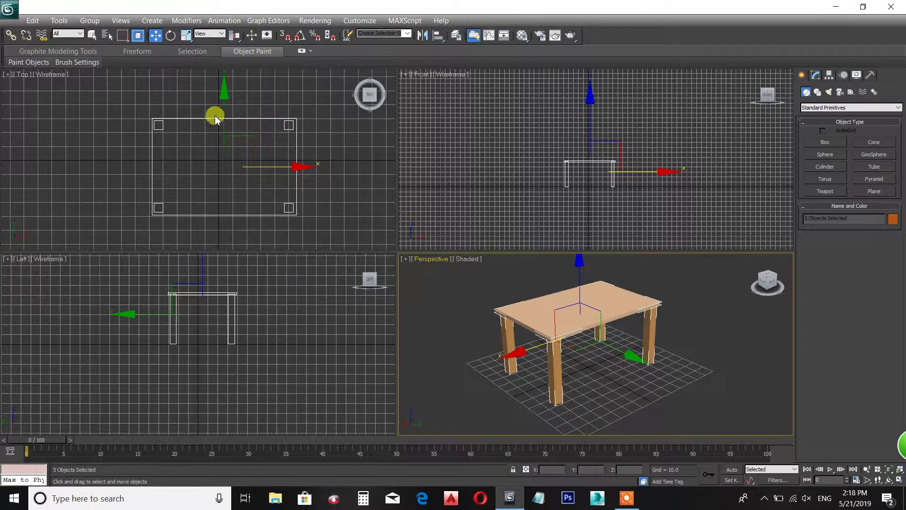
{"action": "left_click", "coordinate": [208, 95]}
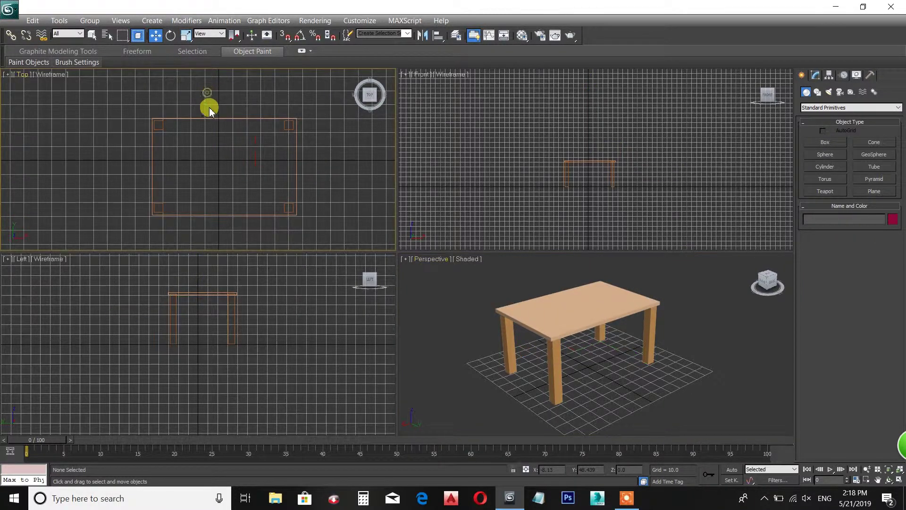